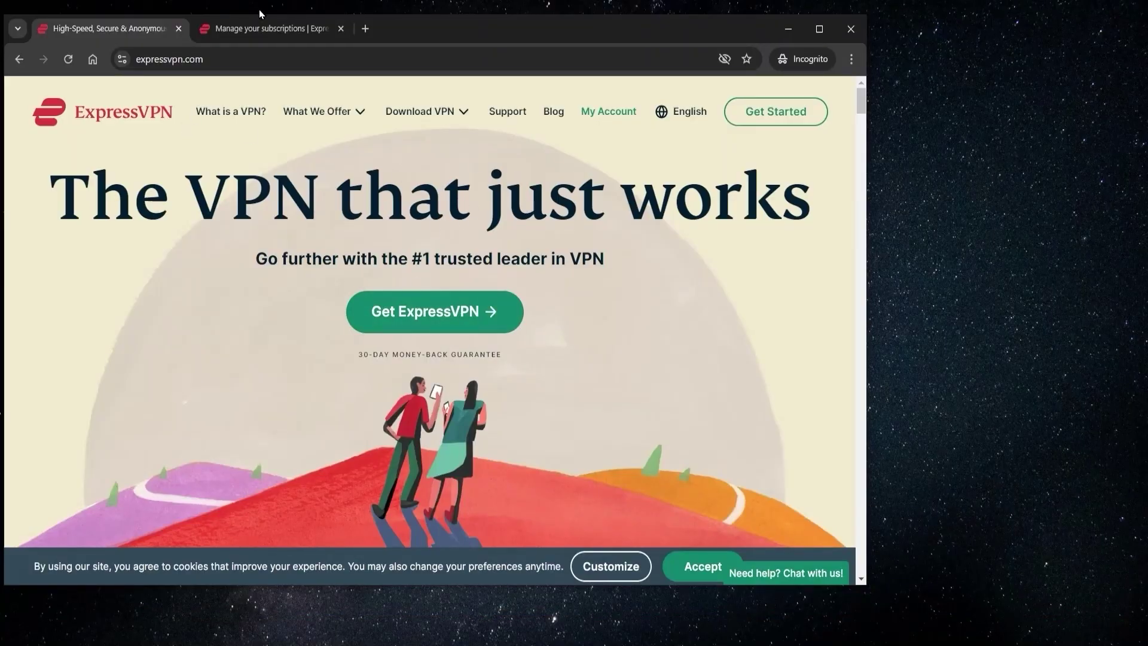
Step: Go to the ExpressVPN subscriptions dashboard and find the Windows setup with the activation code
click(272, 28)
mouse_move(389, 146)
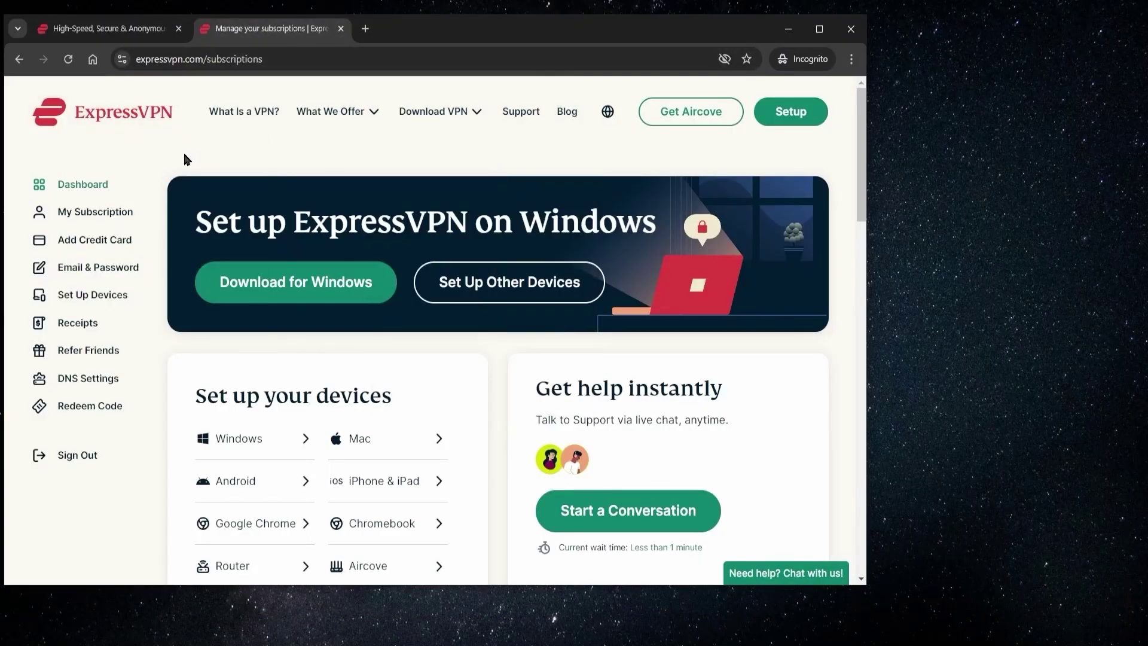
scroll(440, 220, down, 2)
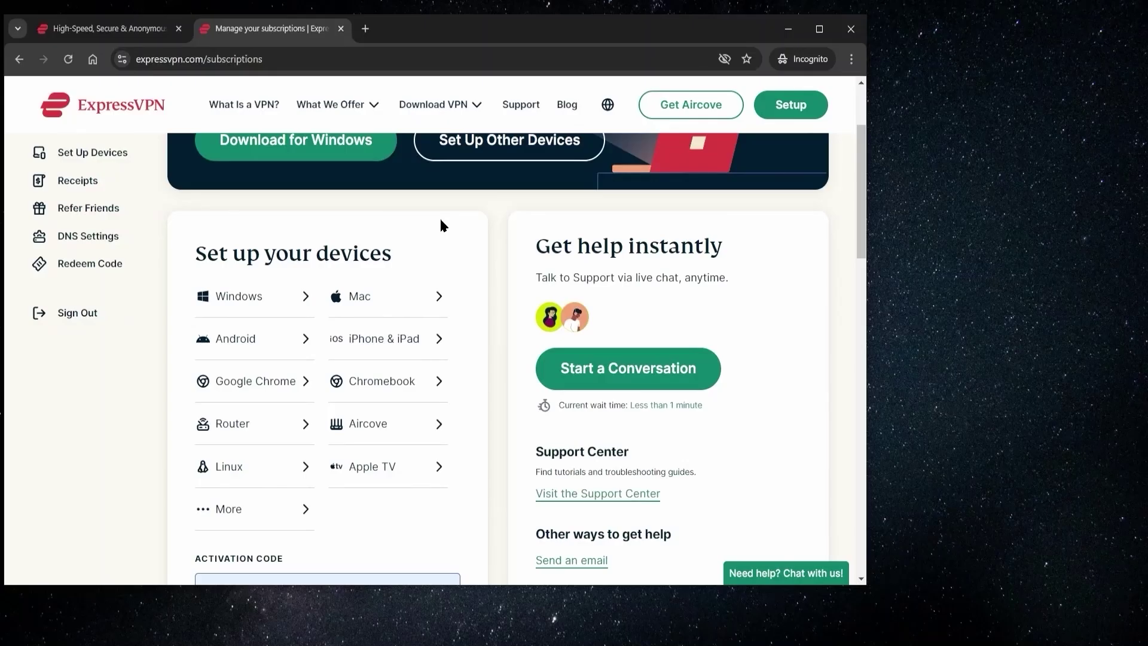
scroll(418, 257, up, 1)
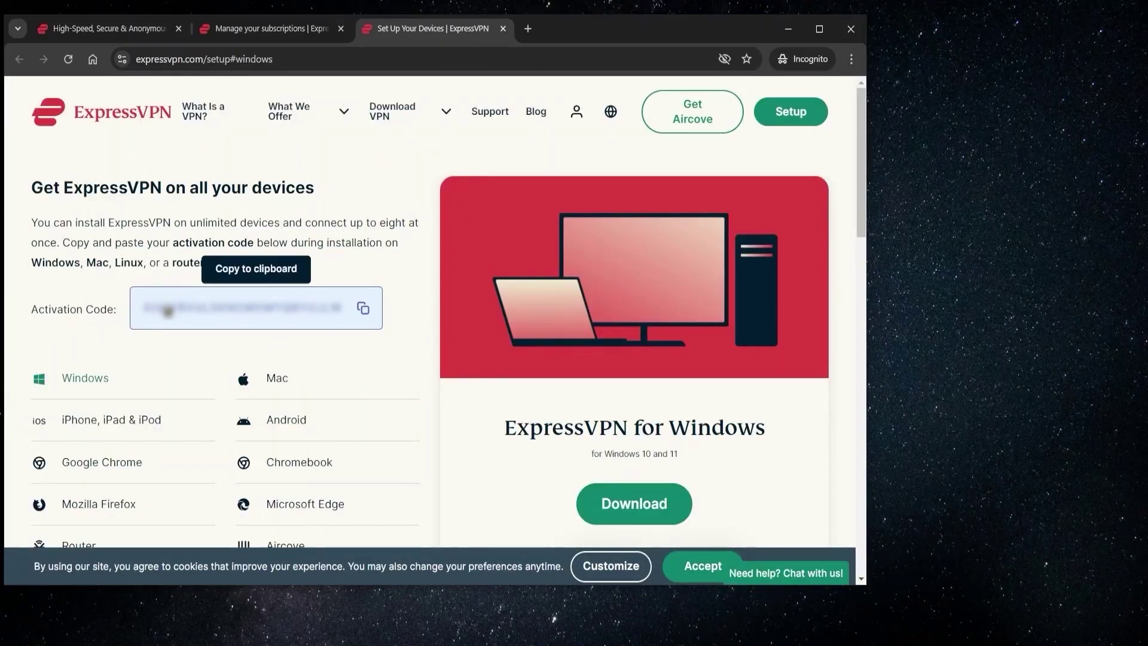
scroll(607, 312, down, 1)
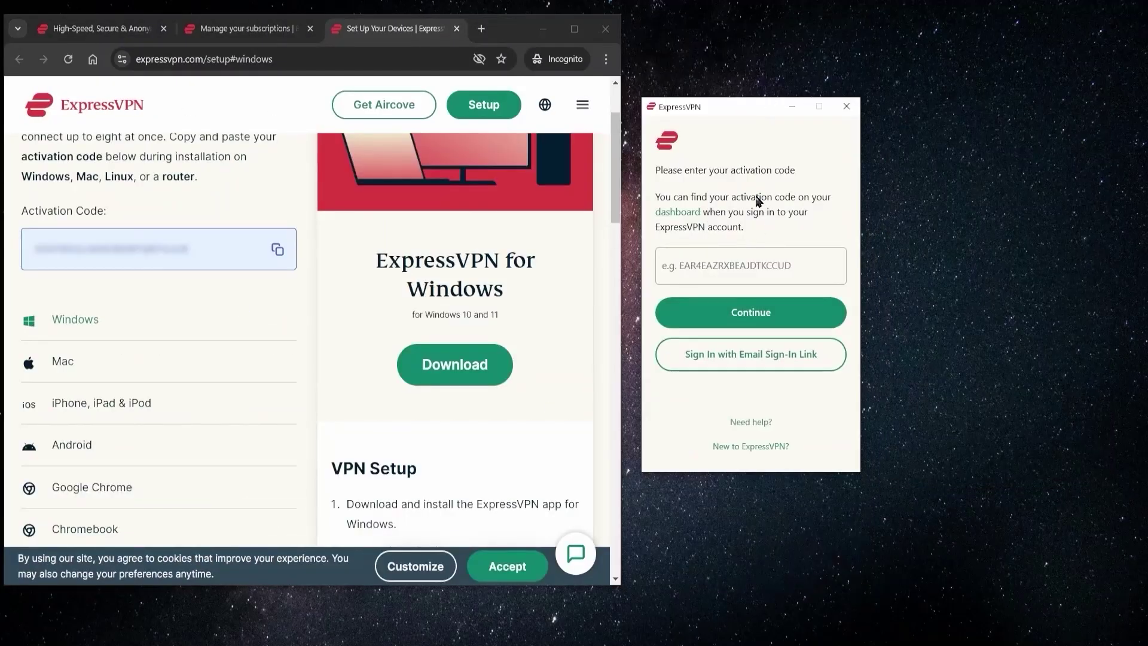
Step: Copy the activation code into the ExpressVPN app, sign in, and decline launching at startup
click(275, 253)
click(706, 258)
key(ctrl+v)
click(726, 312)
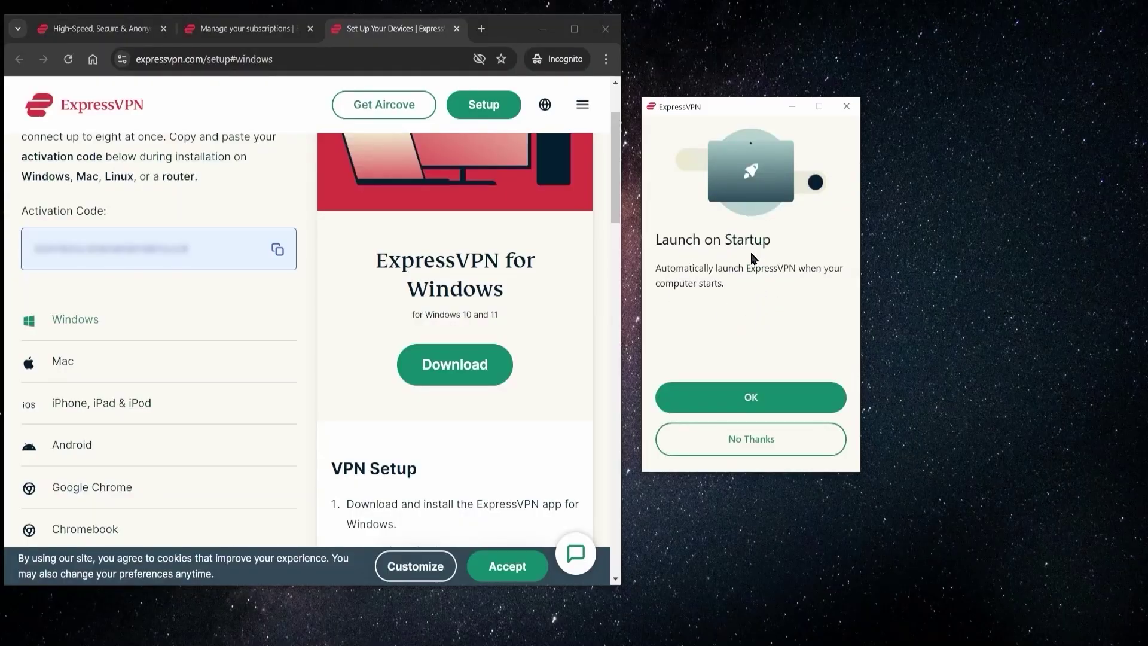
click(751, 438)
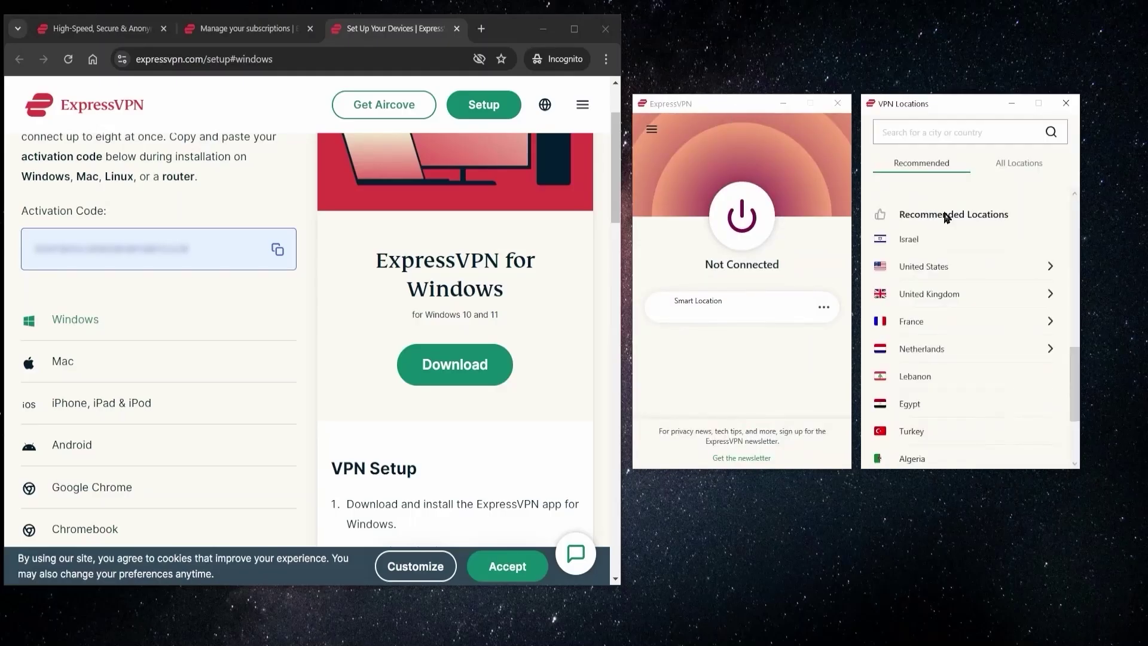
Step: Connect ExpressVPN to USA - Atlanta and skip the extra blocking features
scroll(944, 216, down, 1)
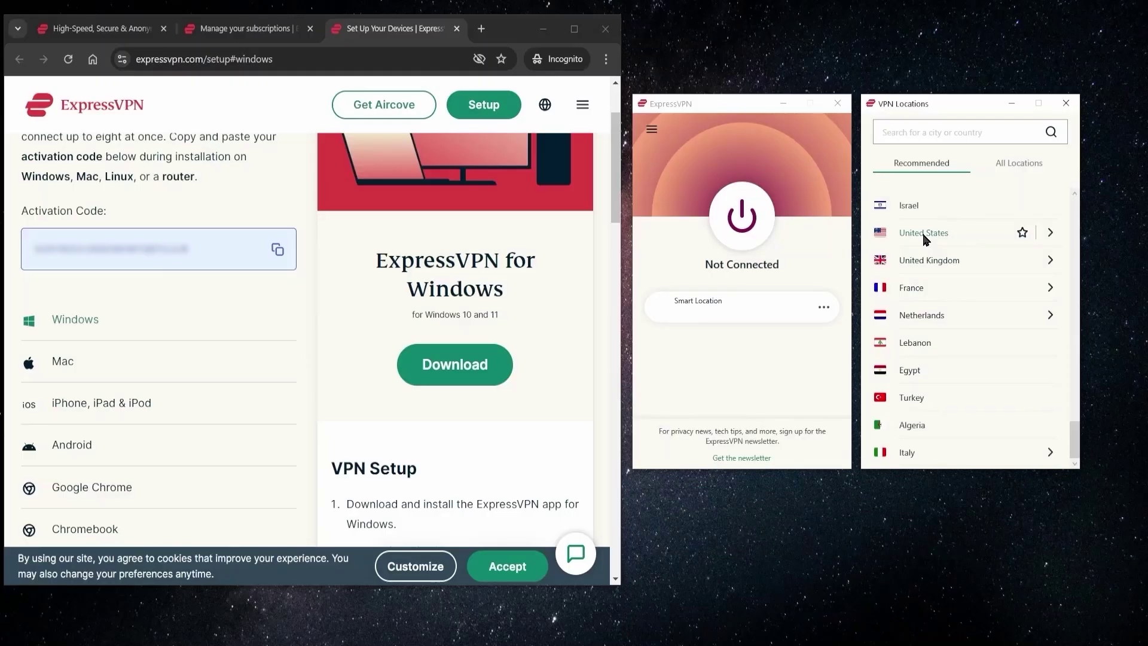
click(1050, 233)
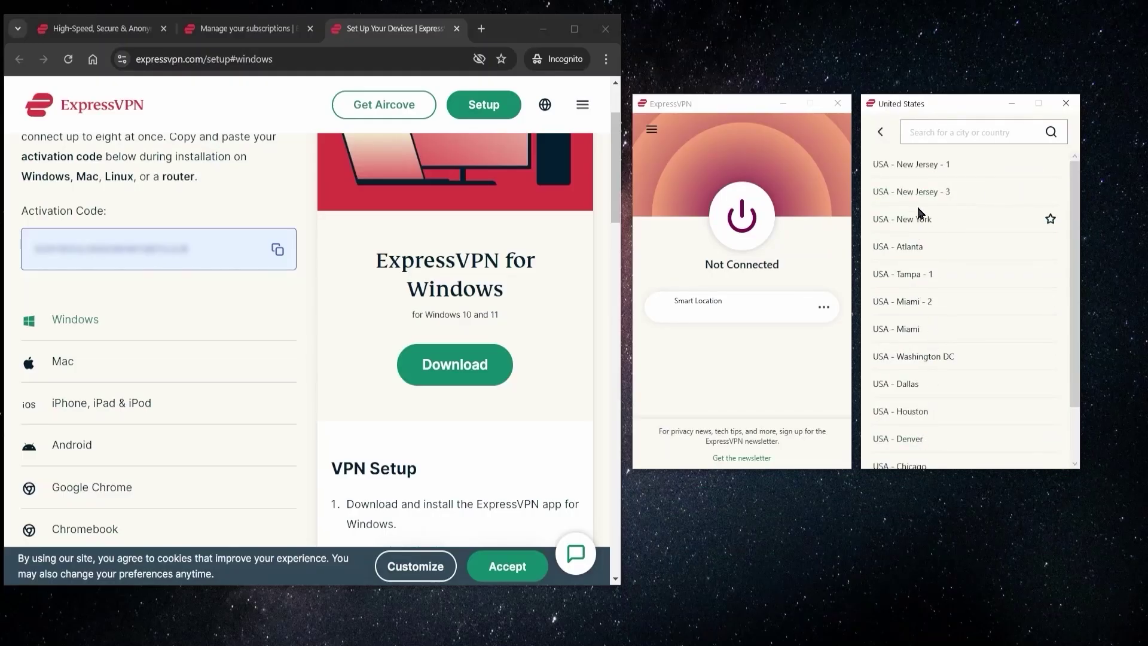
click(913, 248)
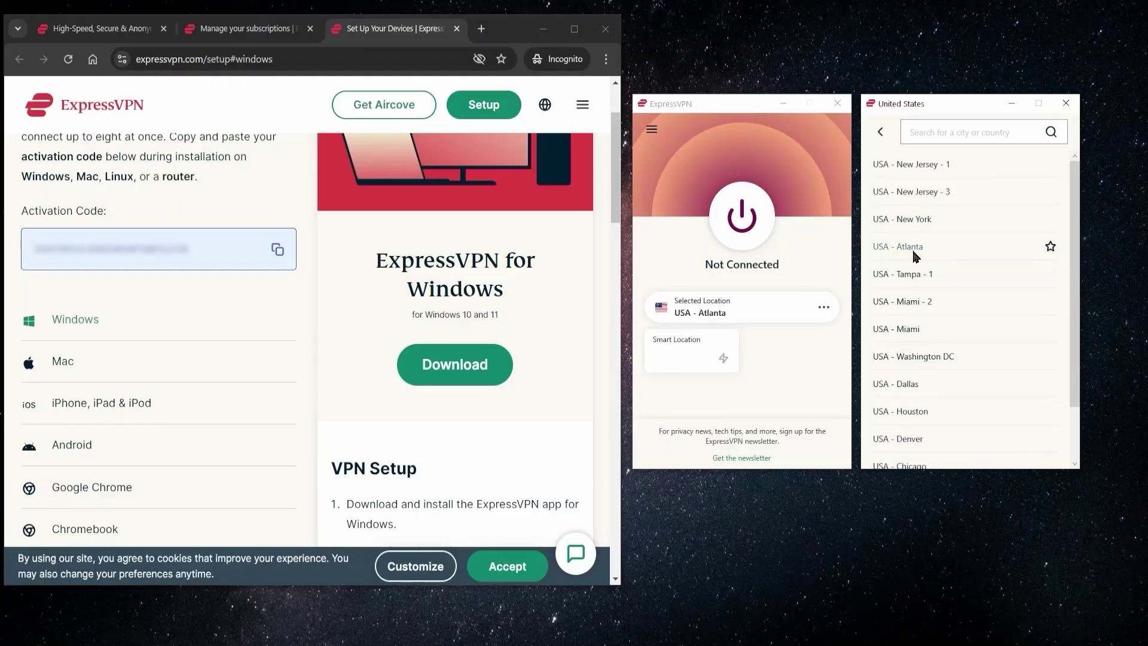
click(1066, 103)
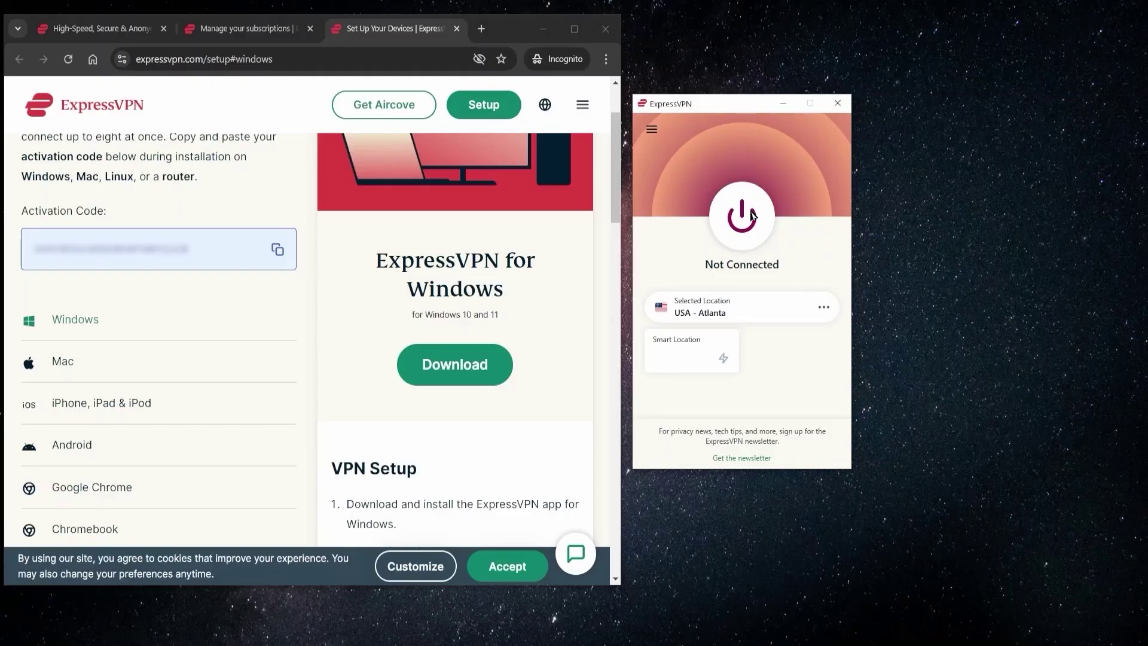
click(752, 215)
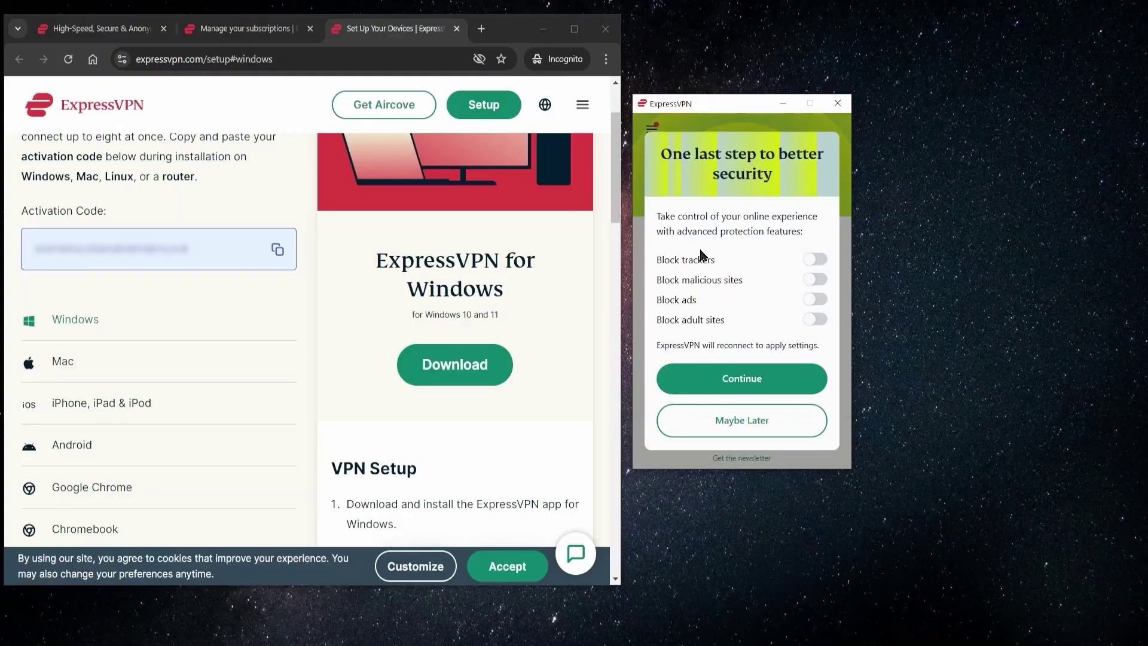
click(739, 419)
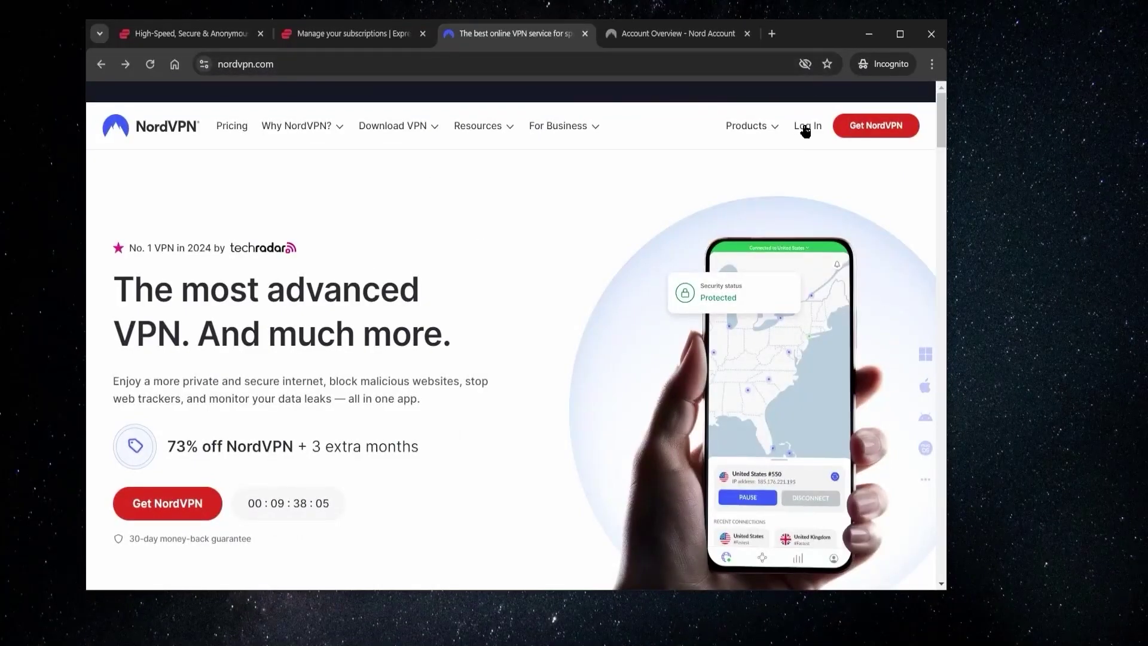
Step: Save NordVPNSetup (2).exe from the Nord Account Downloads page into the Downloads folder
click(643, 36)
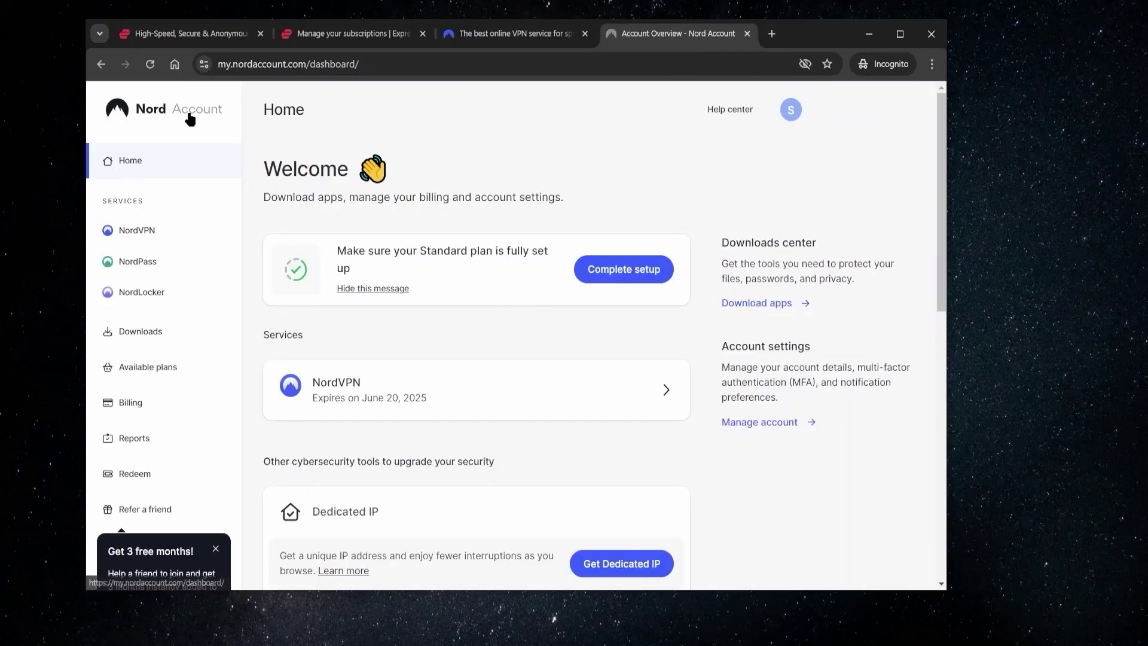
click(139, 334)
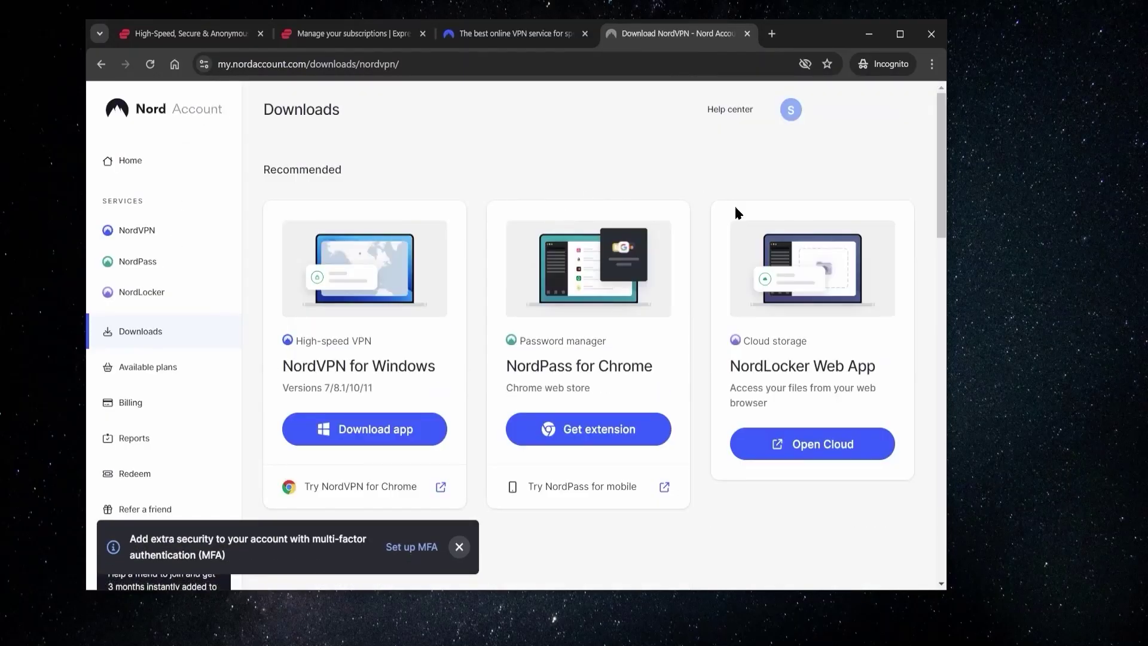
scroll(733, 274, down, 5)
scroll(523, 347, down, 5)
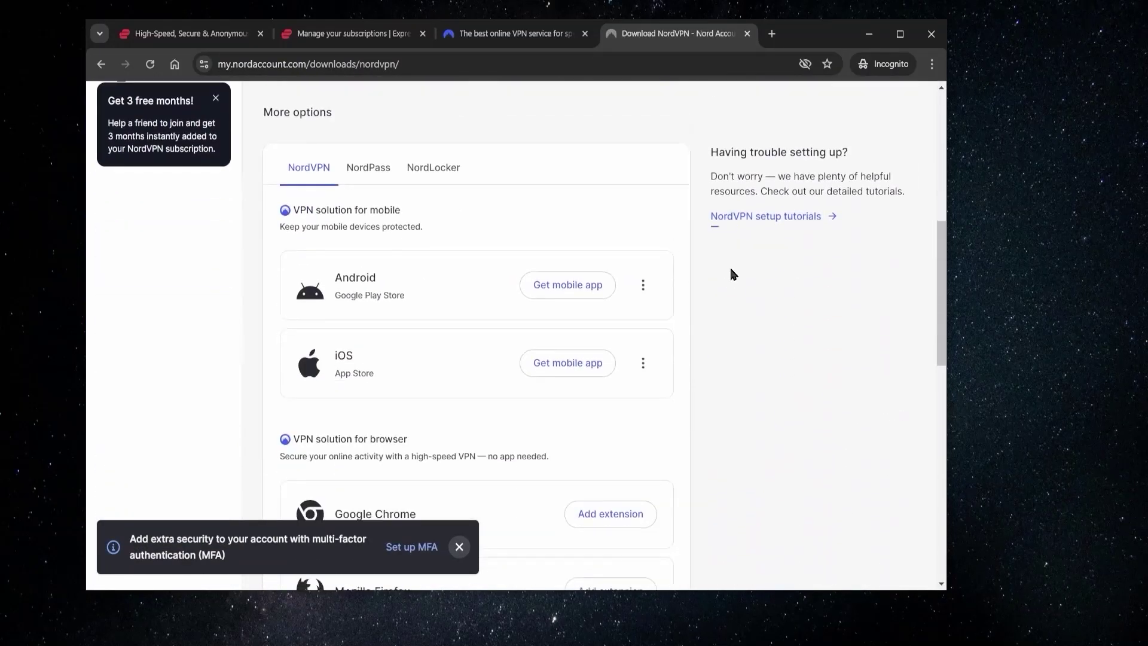
scroll(525, 341, up, 10)
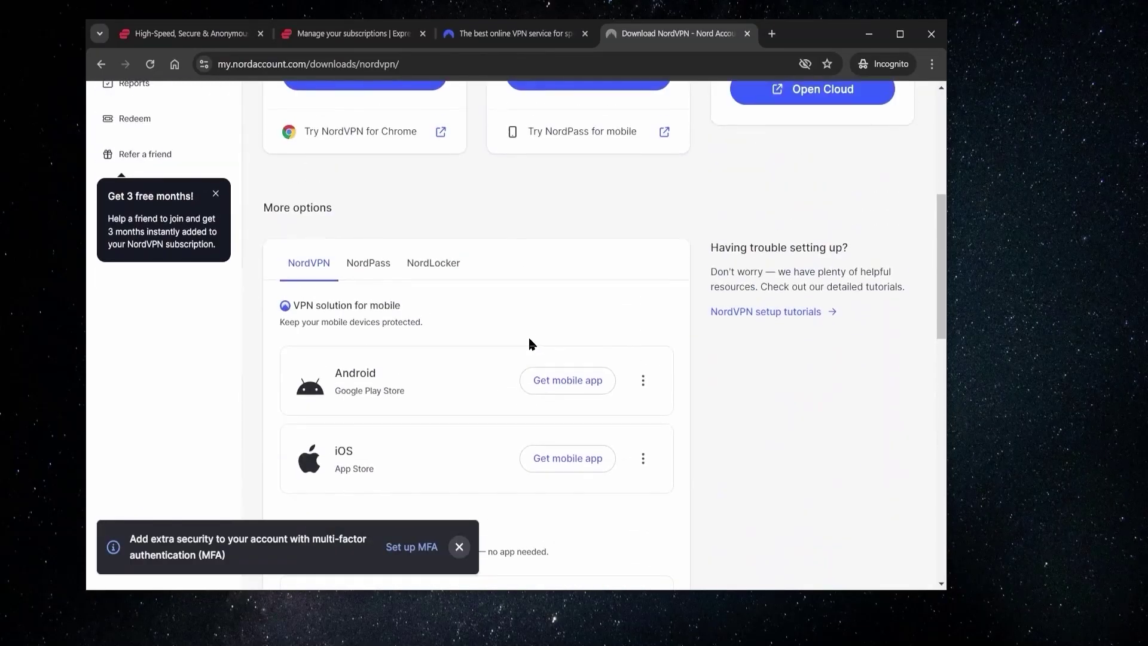
click(411, 348)
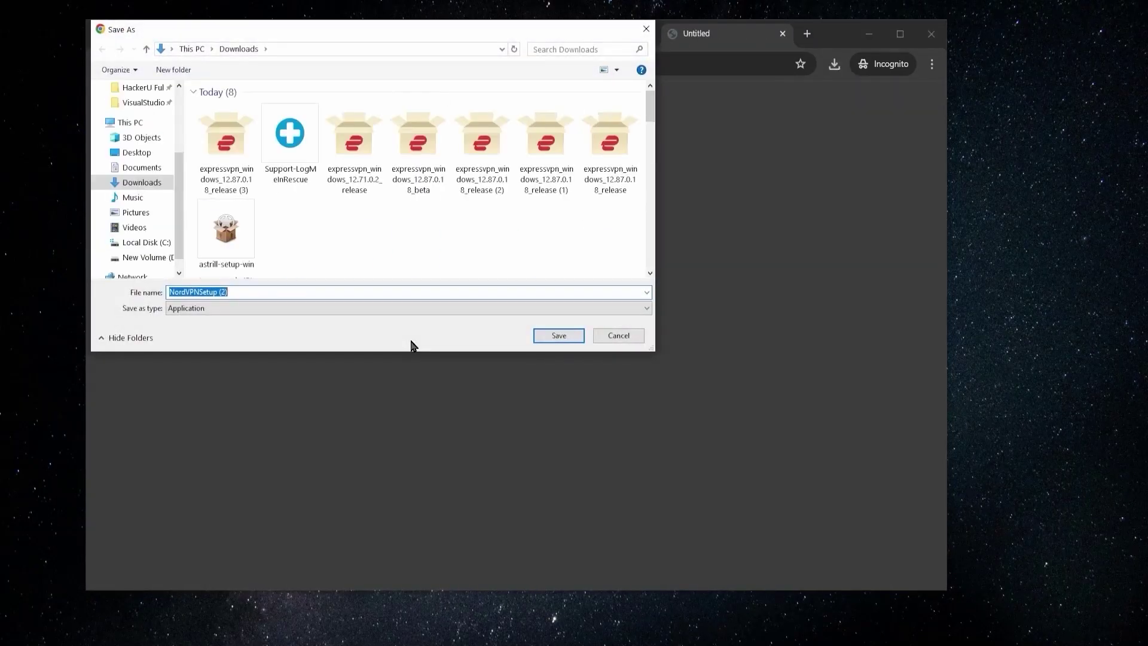
click(550, 335)
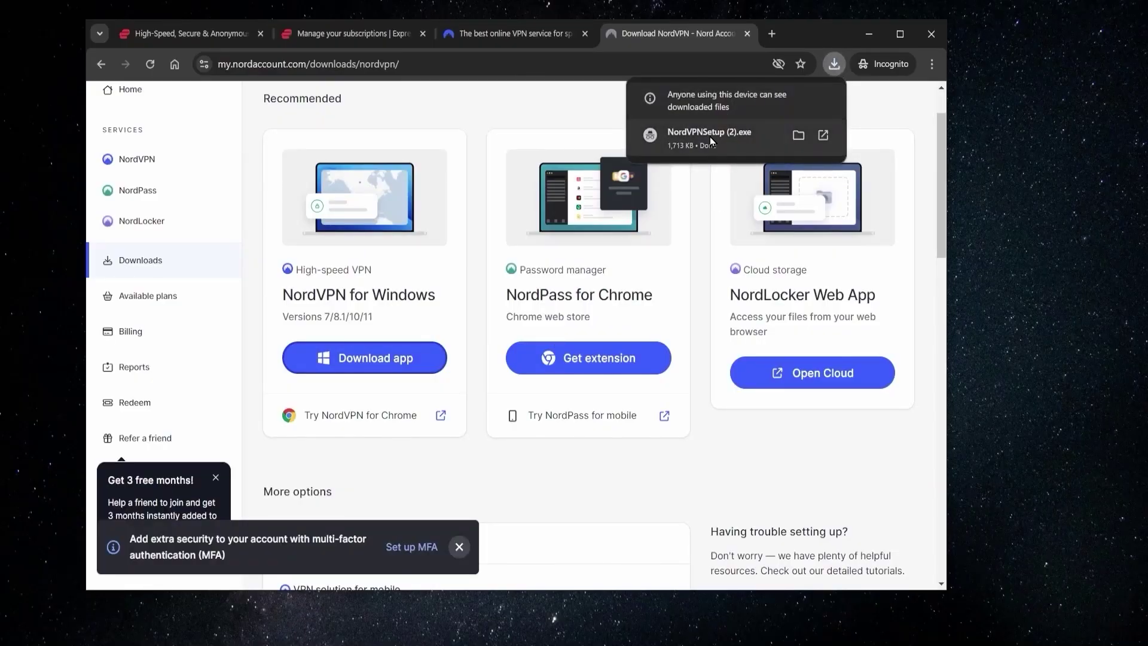
Step: Run NordVPNSetup (2).exe and log in to the Nord account, dismissing the Open NordVPN prompt
click(709, 137)
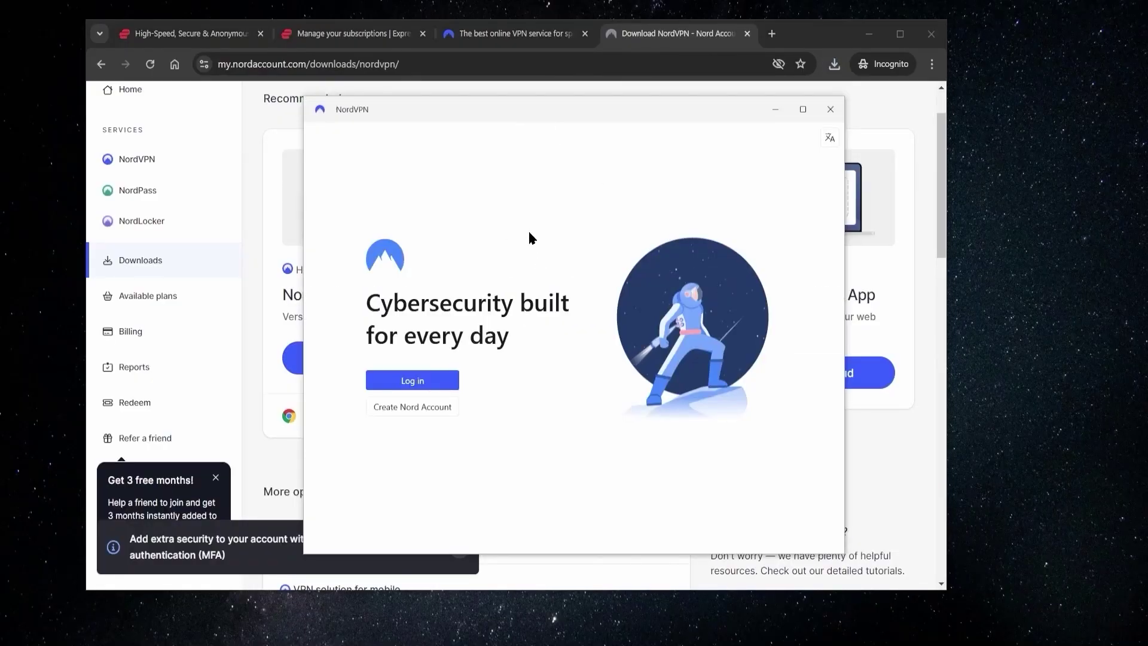
click(421, 381)
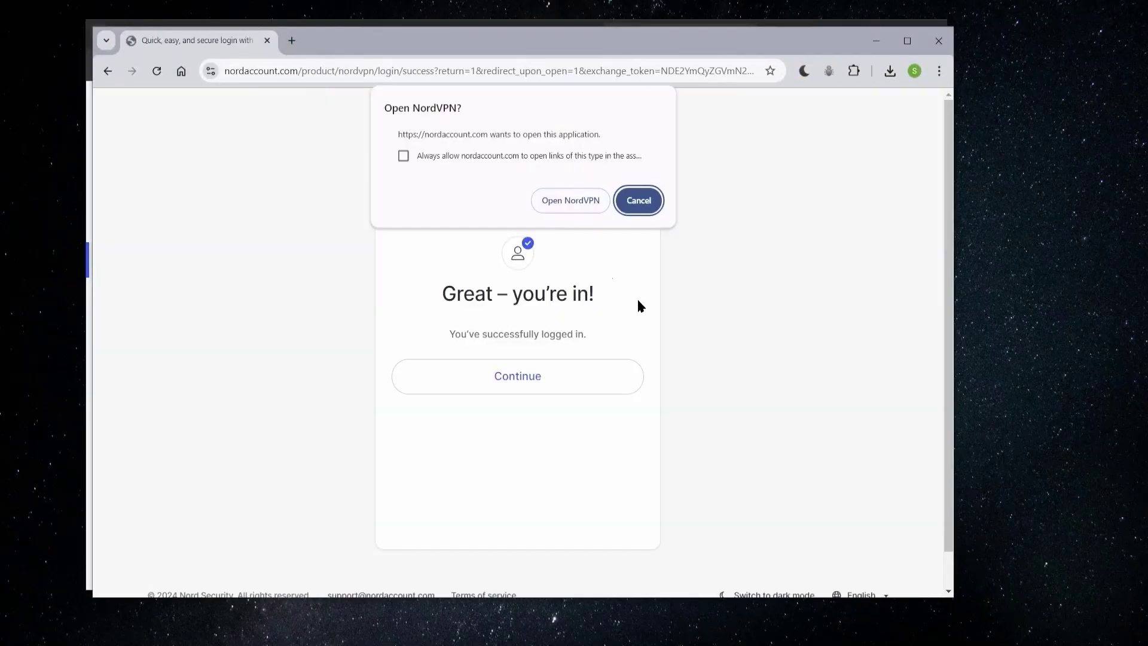
key(Escape)
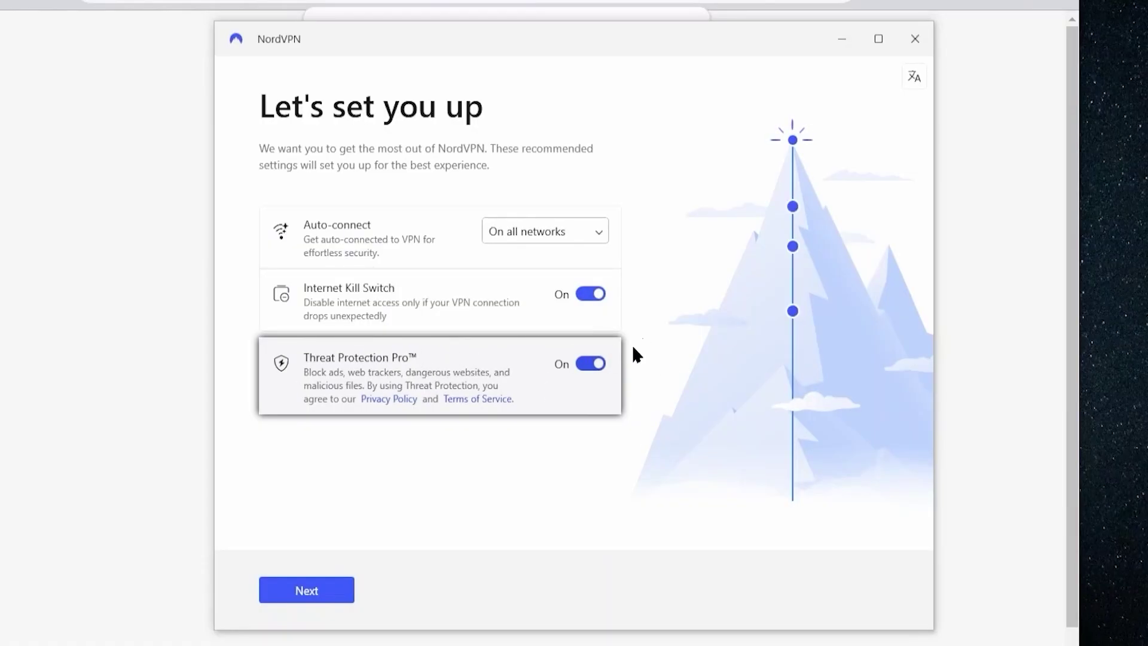
Step: Accept NordVPN's recommended settings and finish the security package dialog without connecting
click(283, 590)
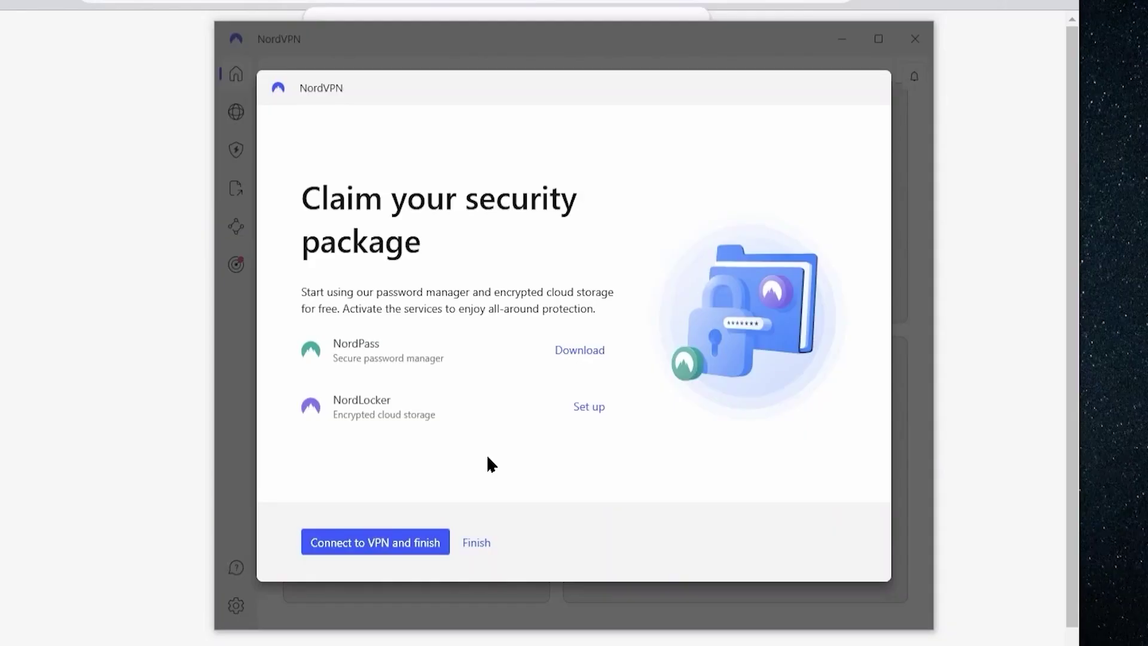
click(477, 543)
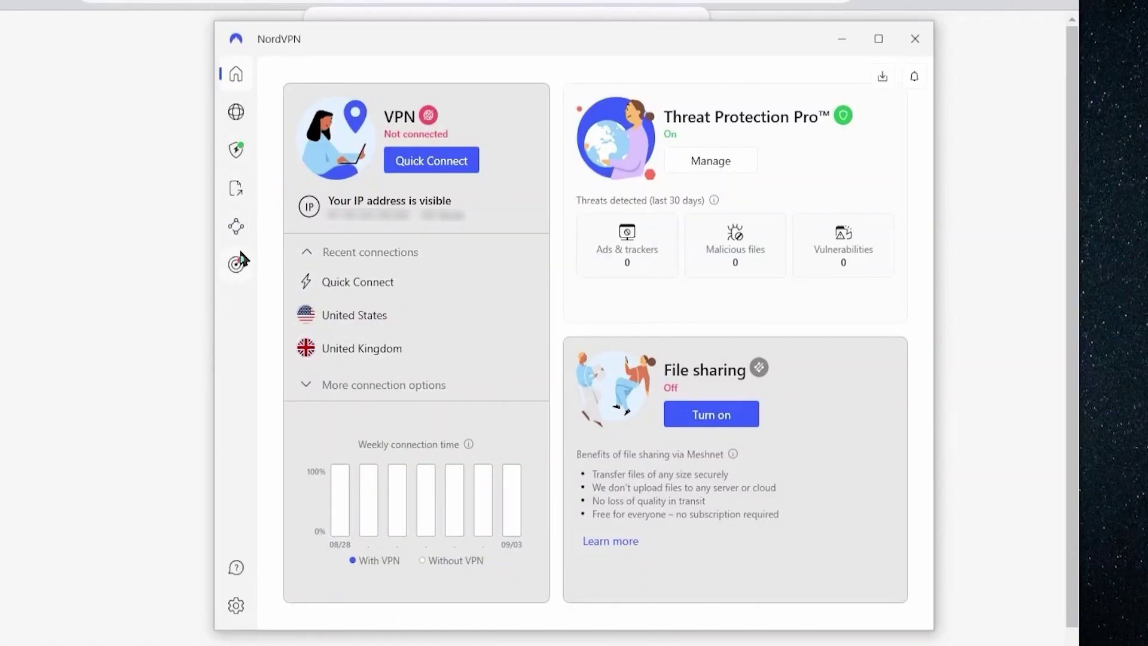
Step: Show NordVPN's server map and expand More connection options down to the country list
click(239, 115)
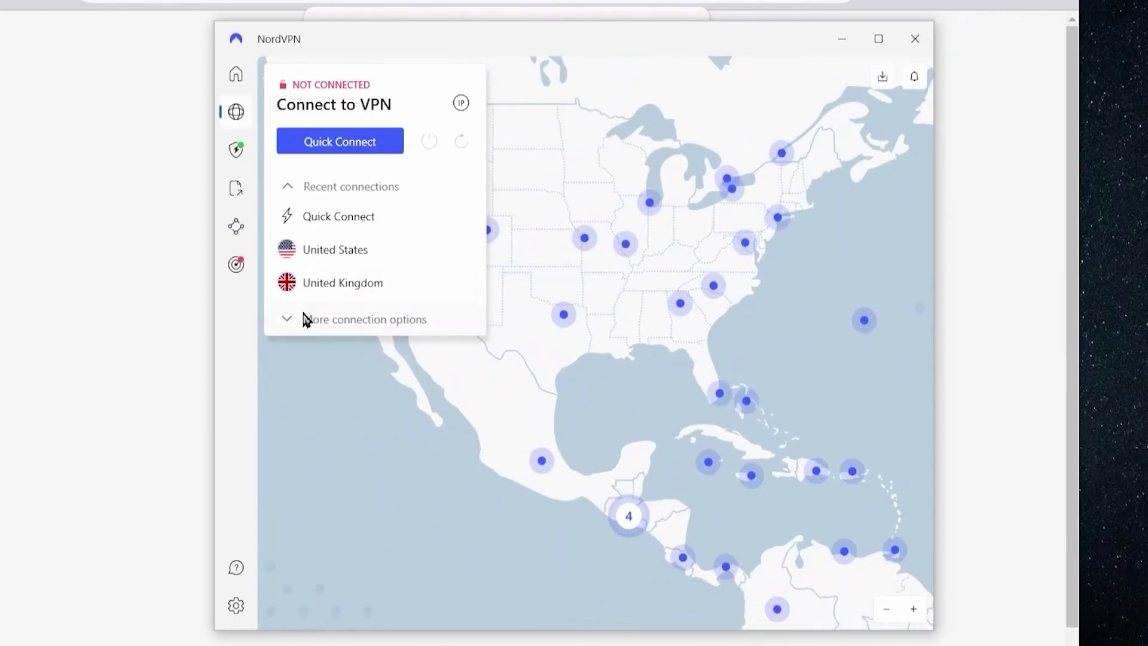
click(305, 319)
scroll(336, 350, down, 5)
scroll(336, 355, down, 3)
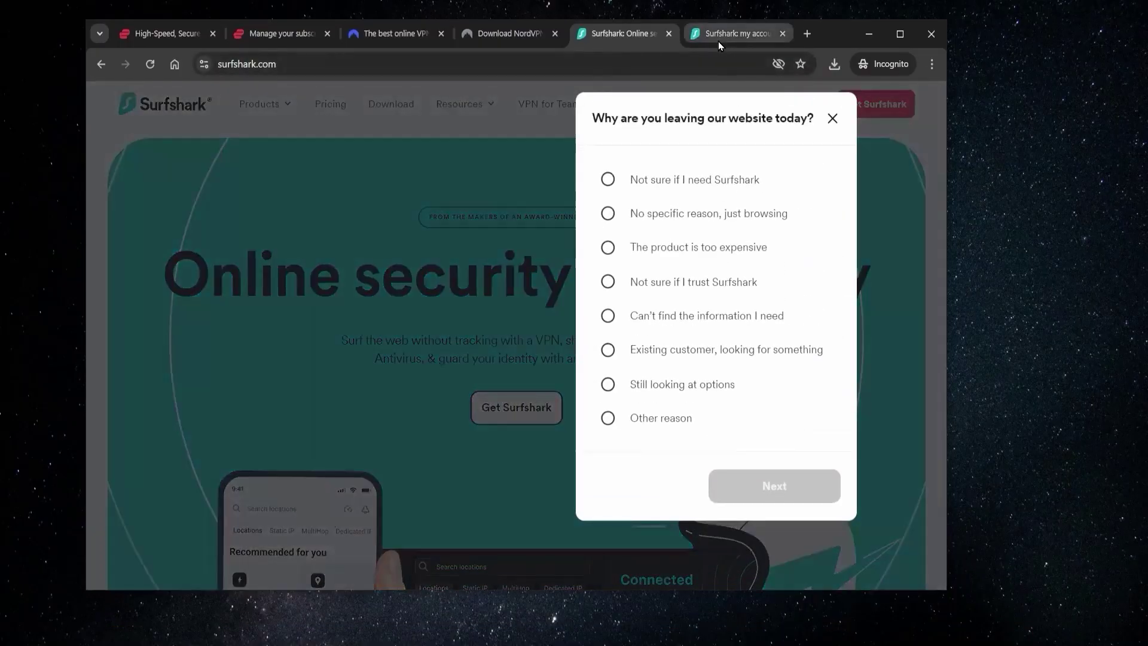
Step: Save the Surfshark Windows installer from the account's Download apps page and check its download progress
click(718, 35)
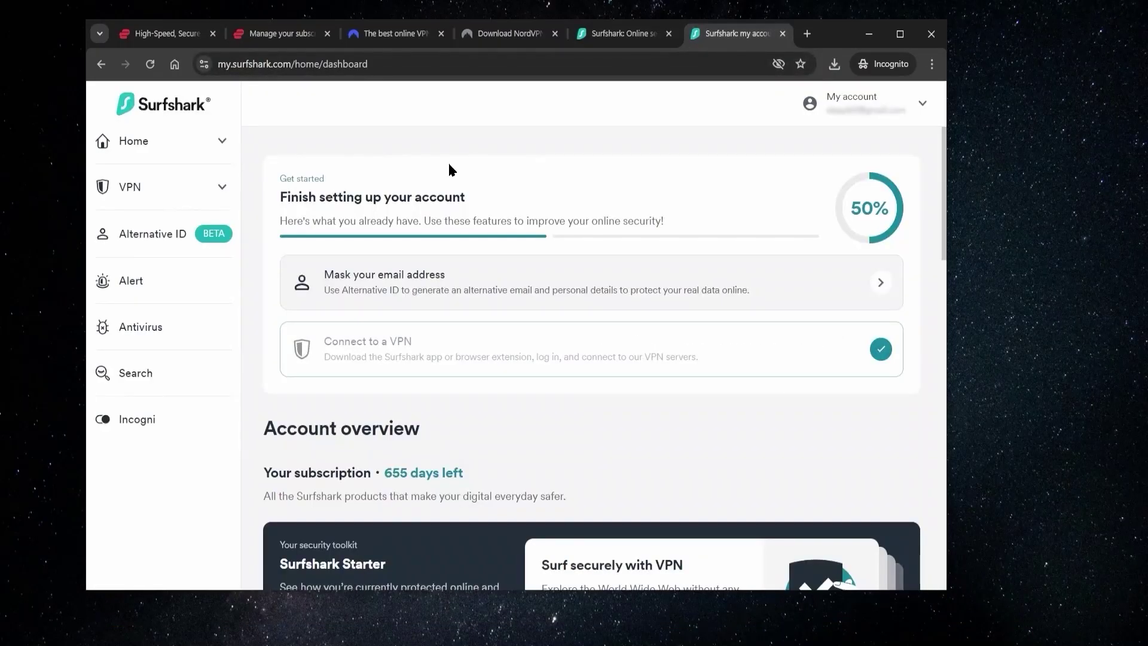
click(222, 142)
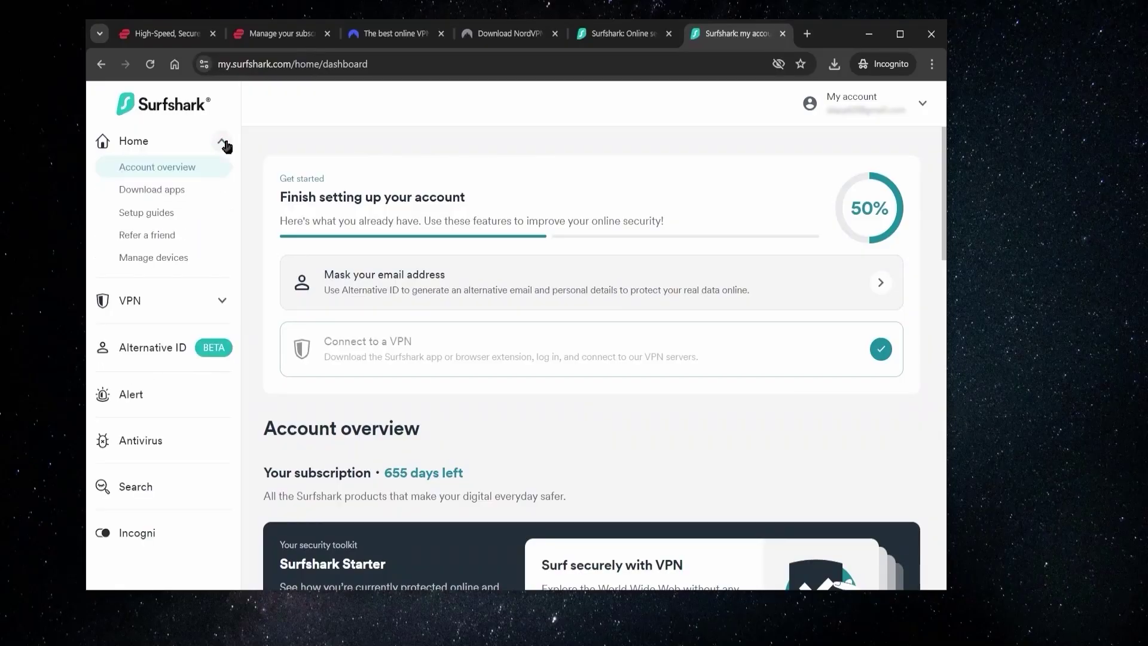
click(153, 189)
scroll(534, 360, down, 4)
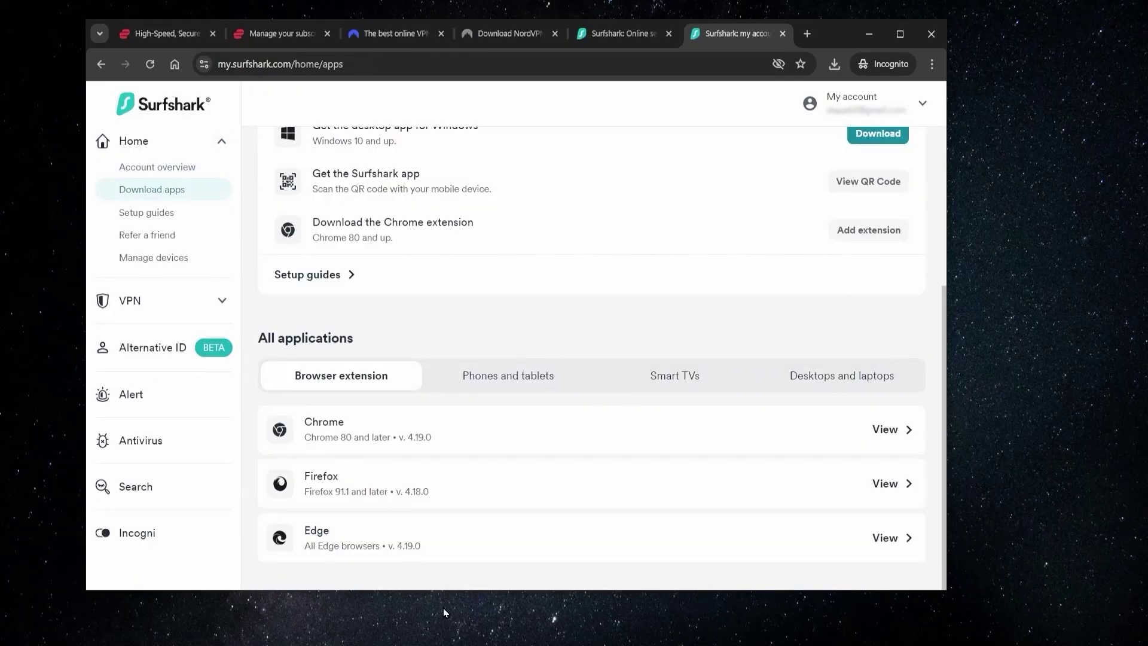
scroll(531, 350, up, 3)
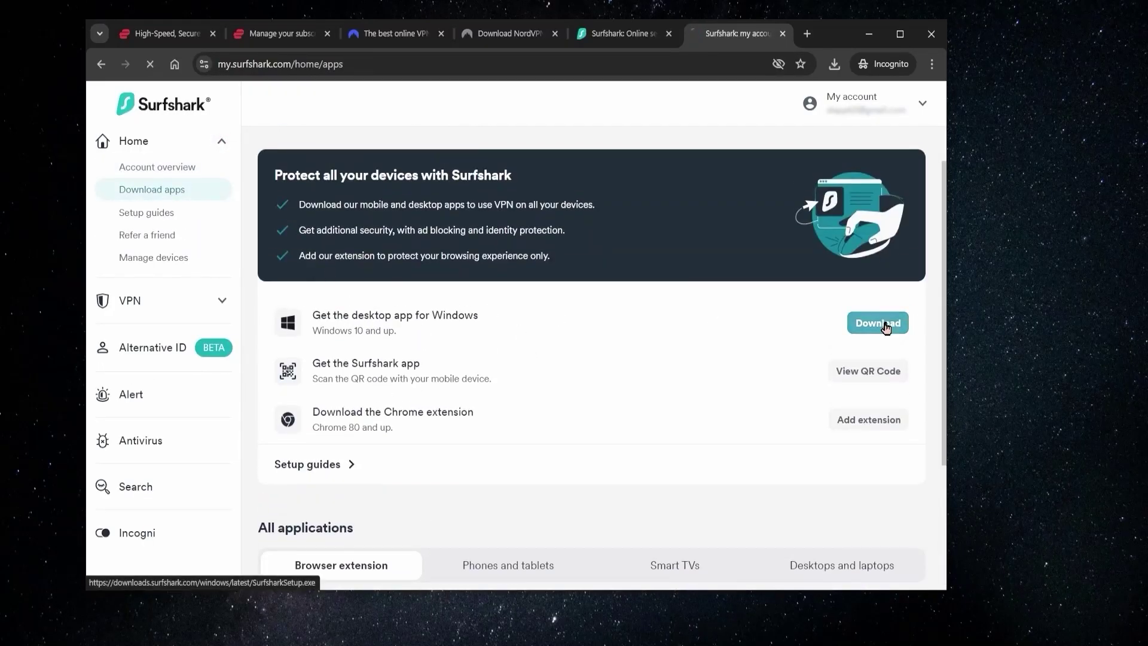
click(878, 323)
key(Return)
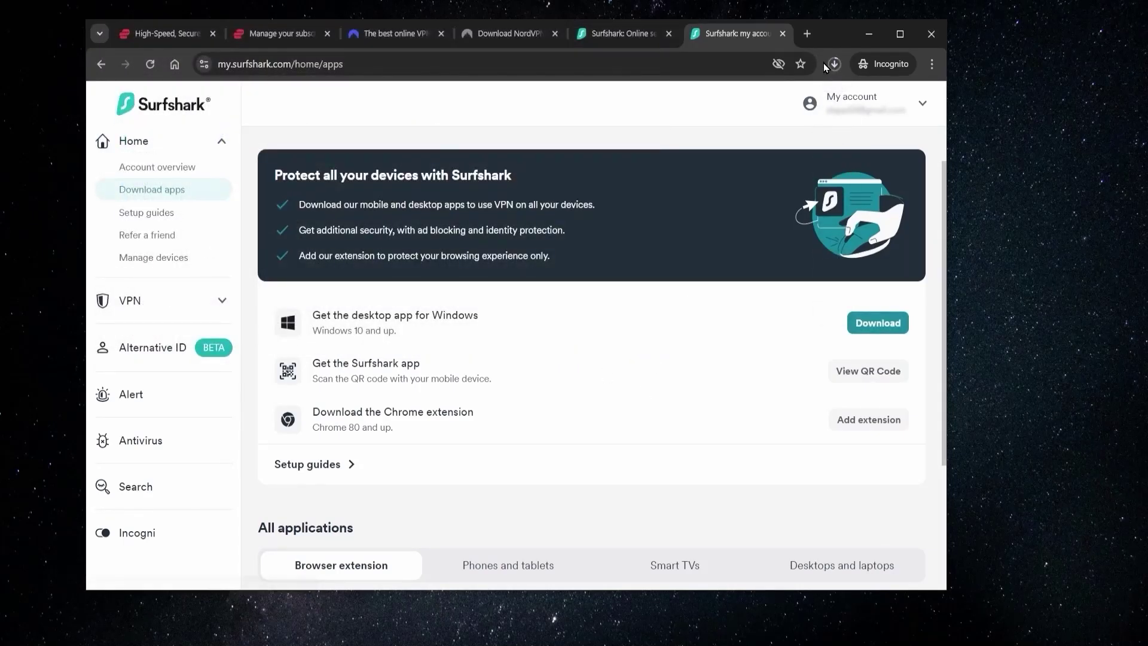
click(829, 64)
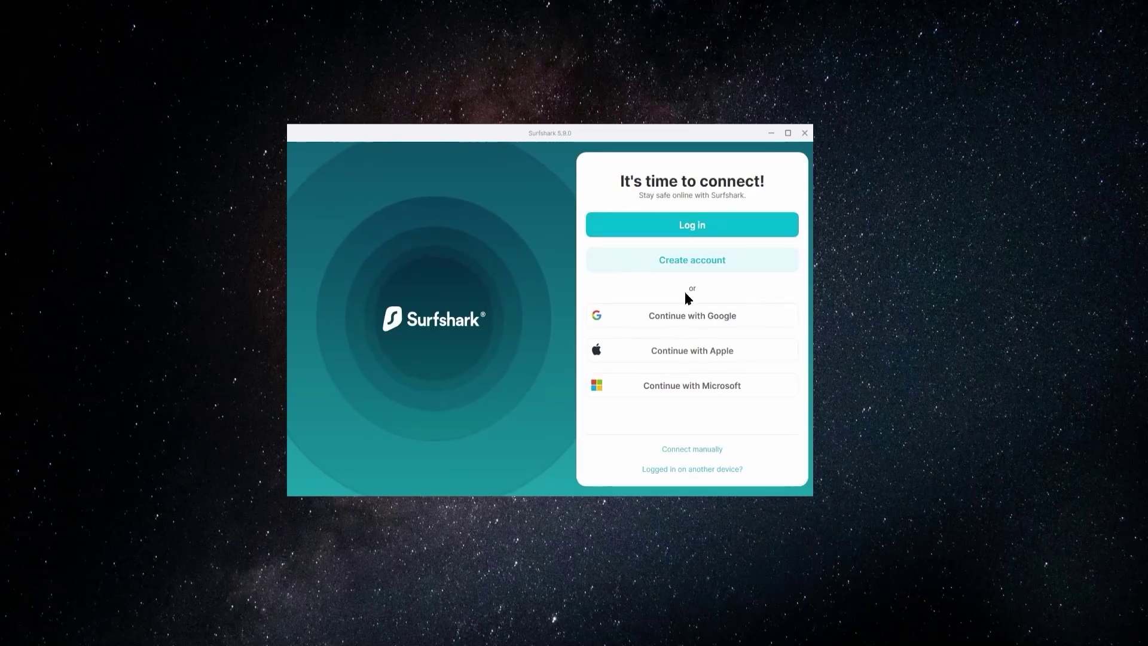
Step: Log in to the Surfshark app through Continue with Google
click(691, 312)
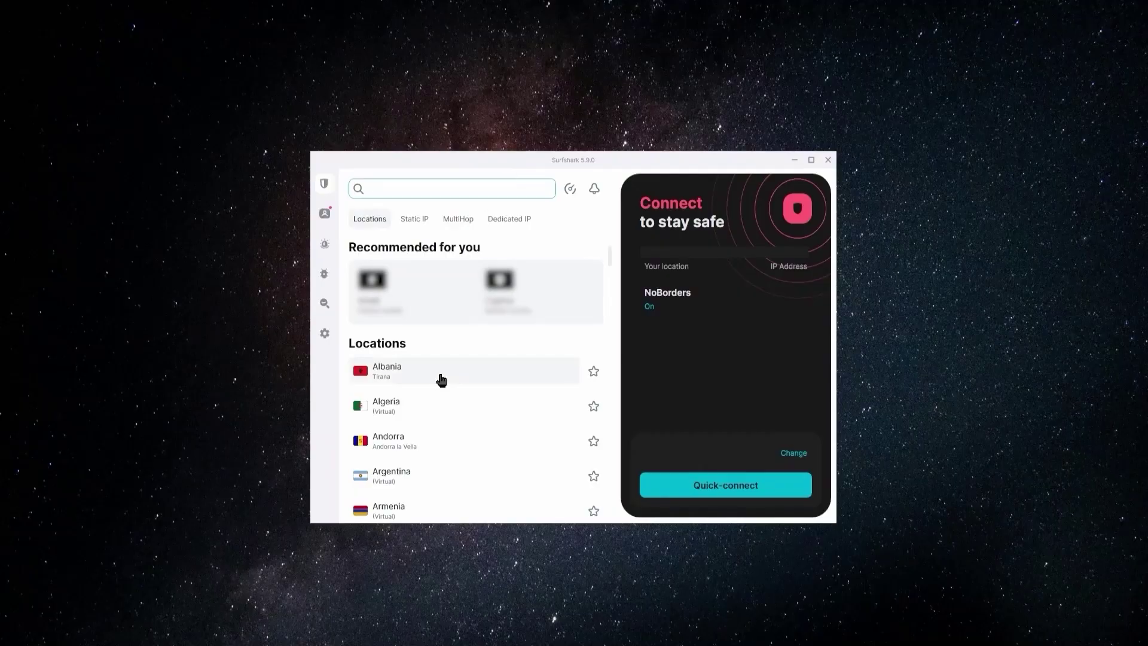
Step: Scroll Surfshark's Locations list with the NordVPN and ExpressVPN windows beside it
scroll(440, 379, down, 2)
scroll(449, 395, up, 2)
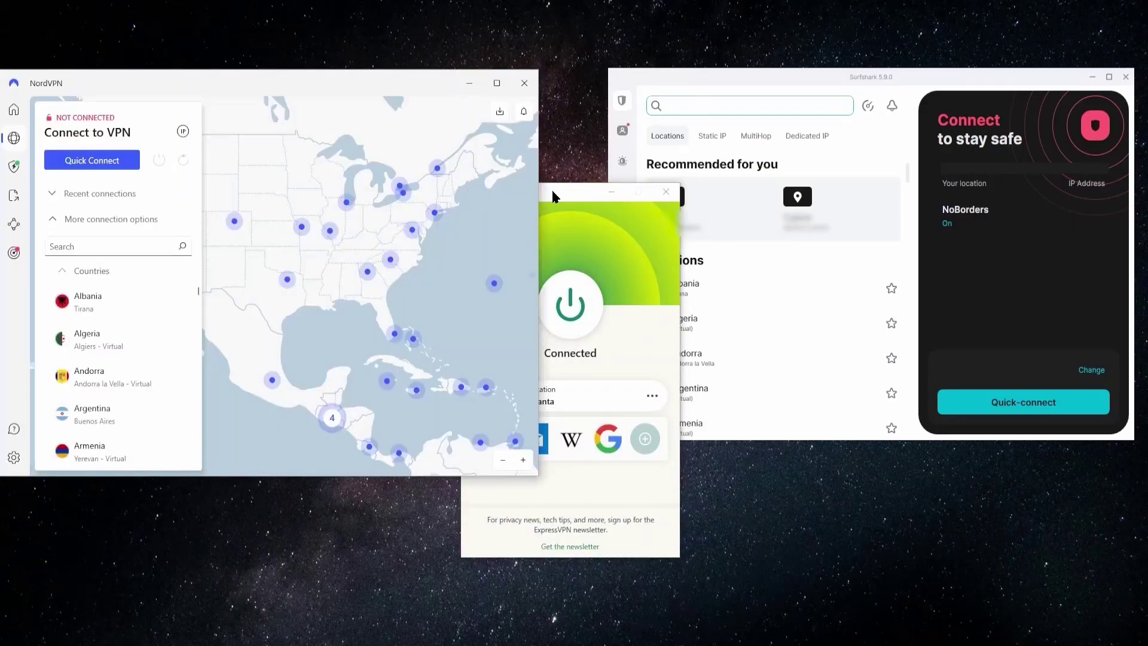
Step: Raise the connected ExpressVPN window (USA - Atlanta) above the NordVPN and Surfshark windows
click(552, 192)
mouse_move(552, 191)
mouse_down()
mouse_move(551, 202)
mouse_move(553, 191)
mouse_up()
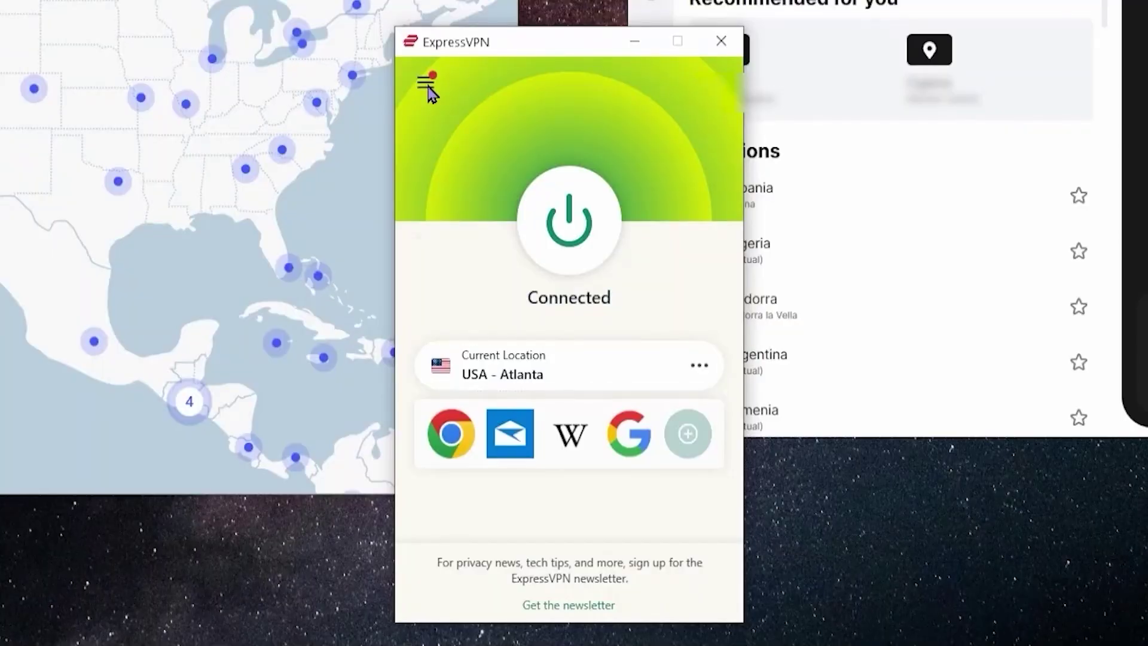
Step: Show ExpressVPN's Protocol options, with Automatic (recommended) selected
click(428, 86)
click(440, 154)
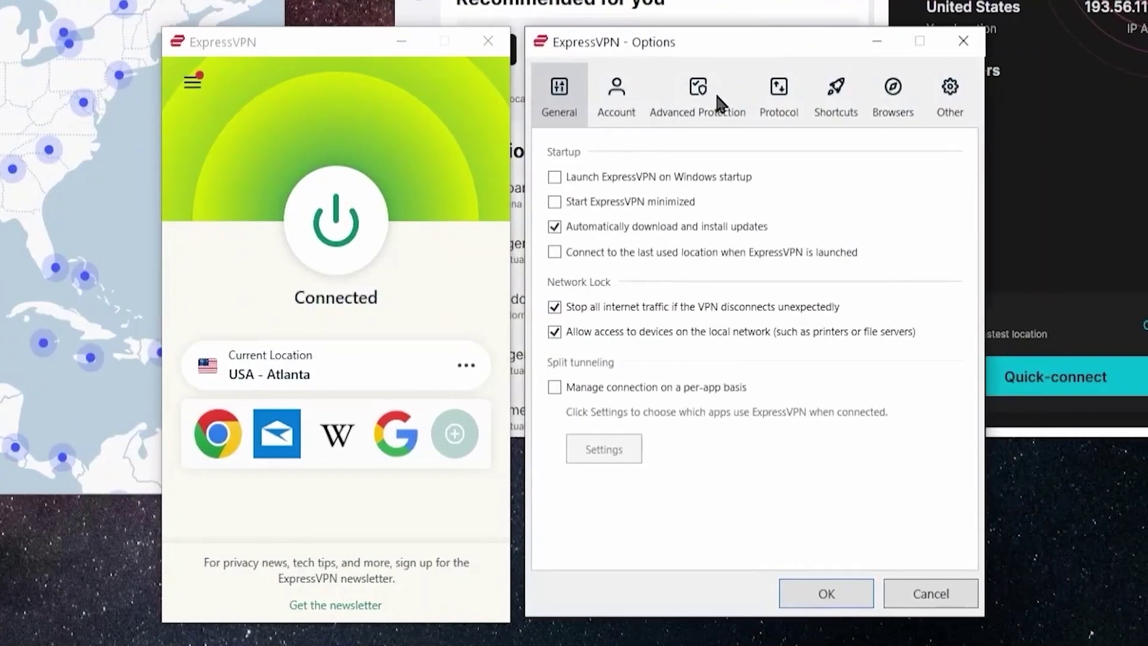
click(827, 93)
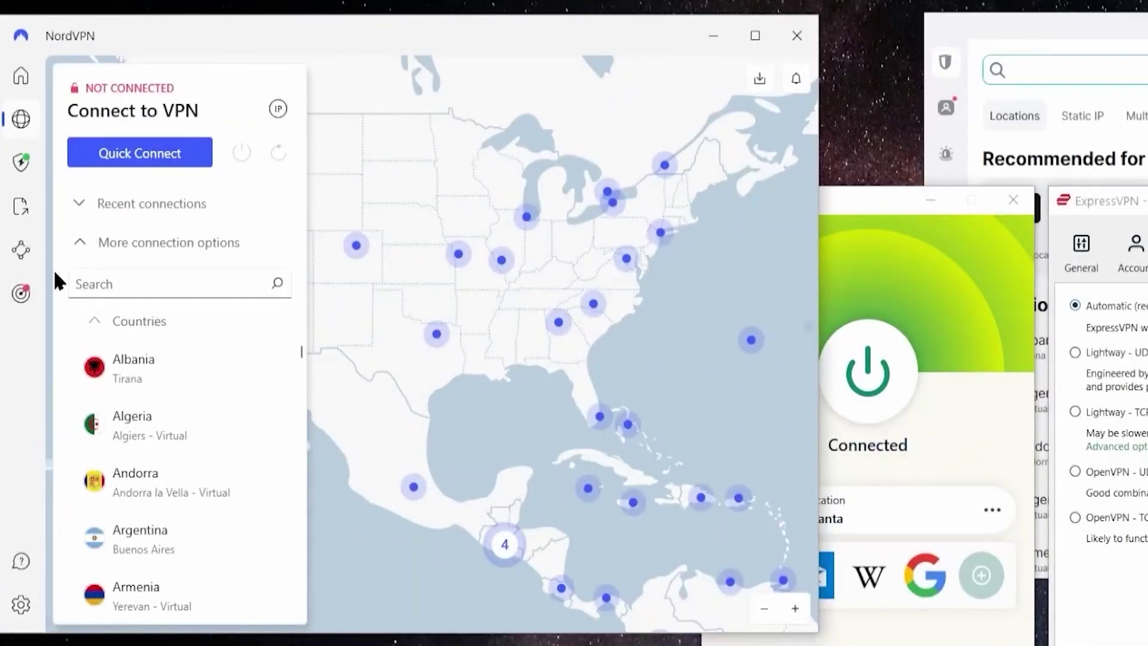
Step: List NordVPN's Connection protocols: Auto (Recommended), NordLynx, OpenVPN (TCP) and OpenVPN (UDP)
click(19, 605)
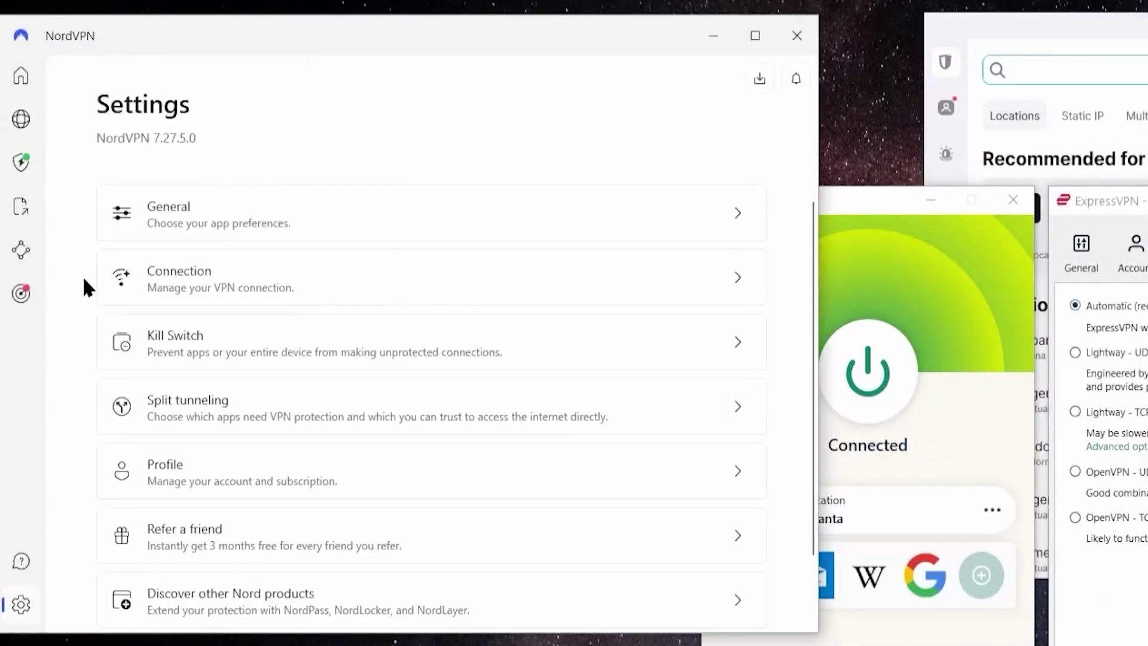
click(176, 279)
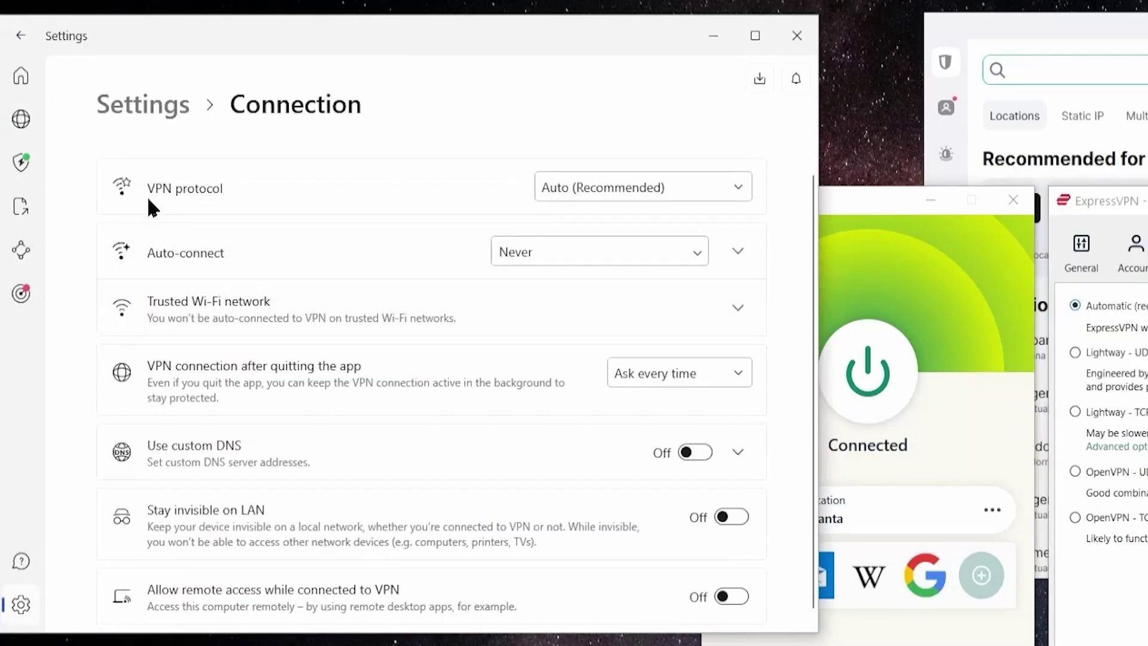
click(559, 189)
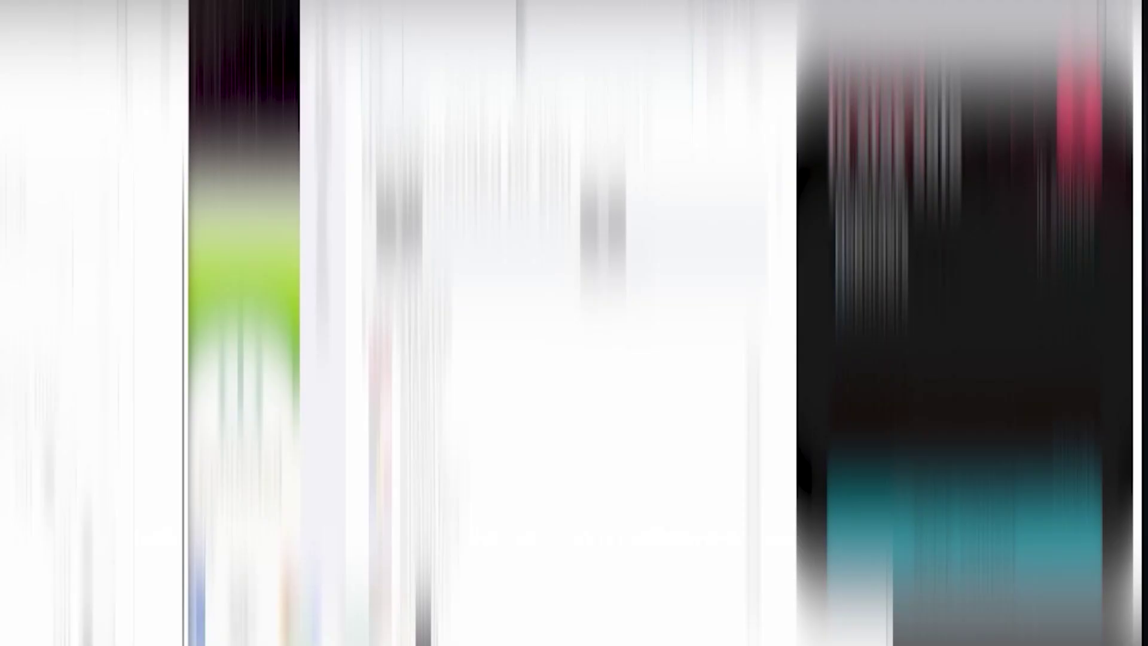
Step: Bring Surfshark forward and list its VPN settings protocols: Automatic, OpenVPN and WireGuard
click(1127, 27)
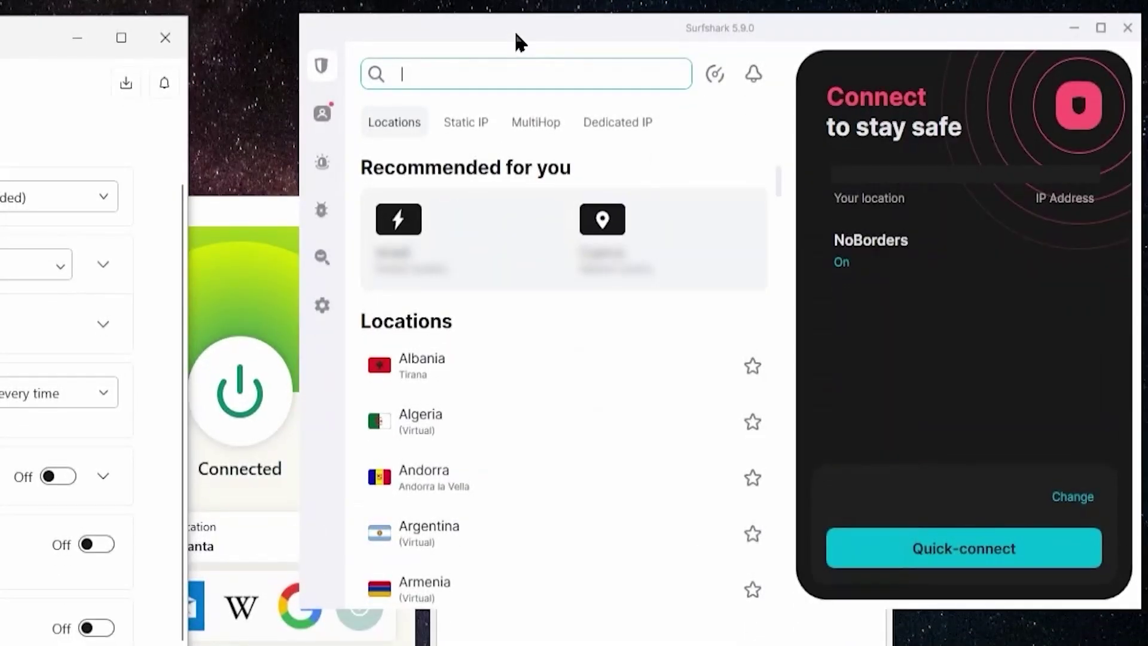
click(325, 304)
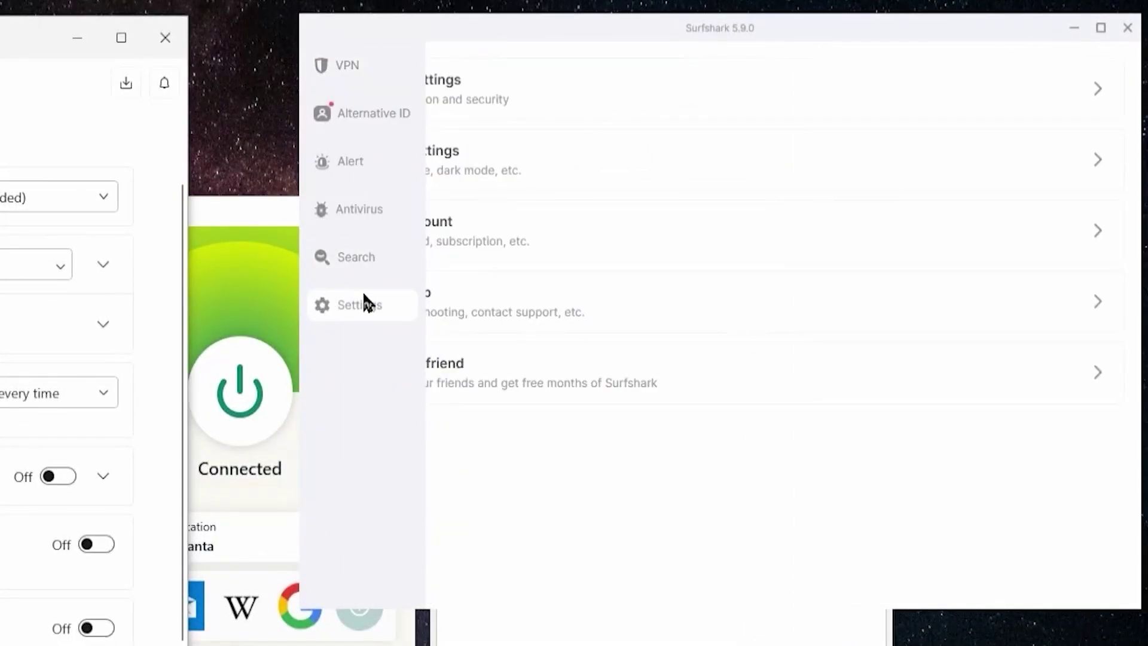
click(500, 85)
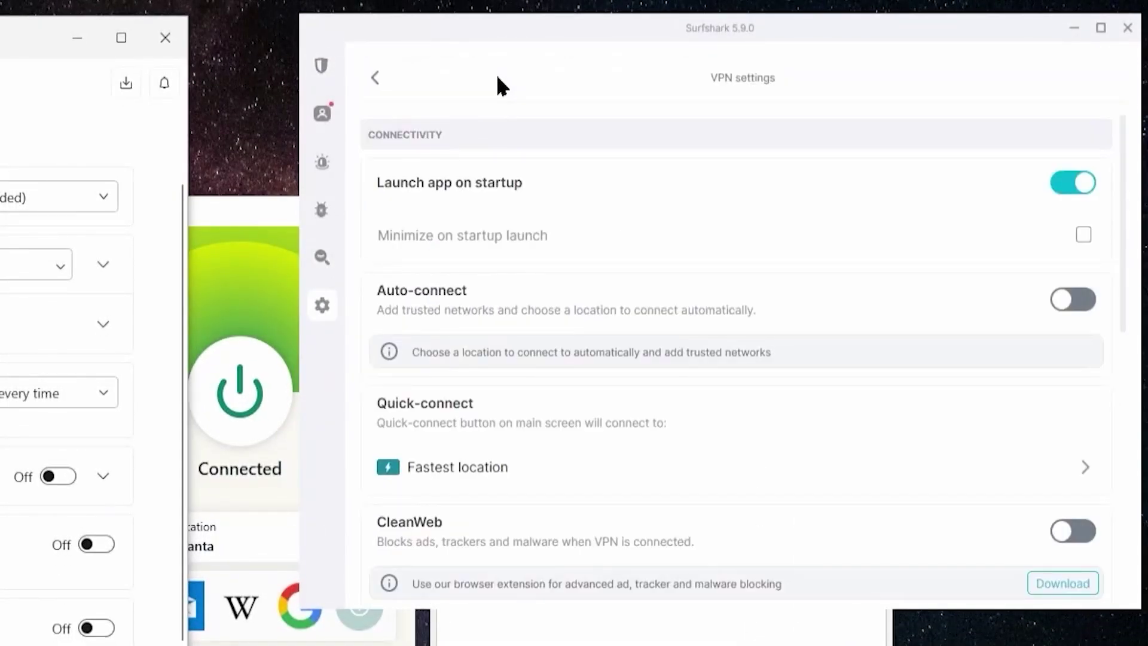
scroll(486, 276, down, 5)
click(430, 440)
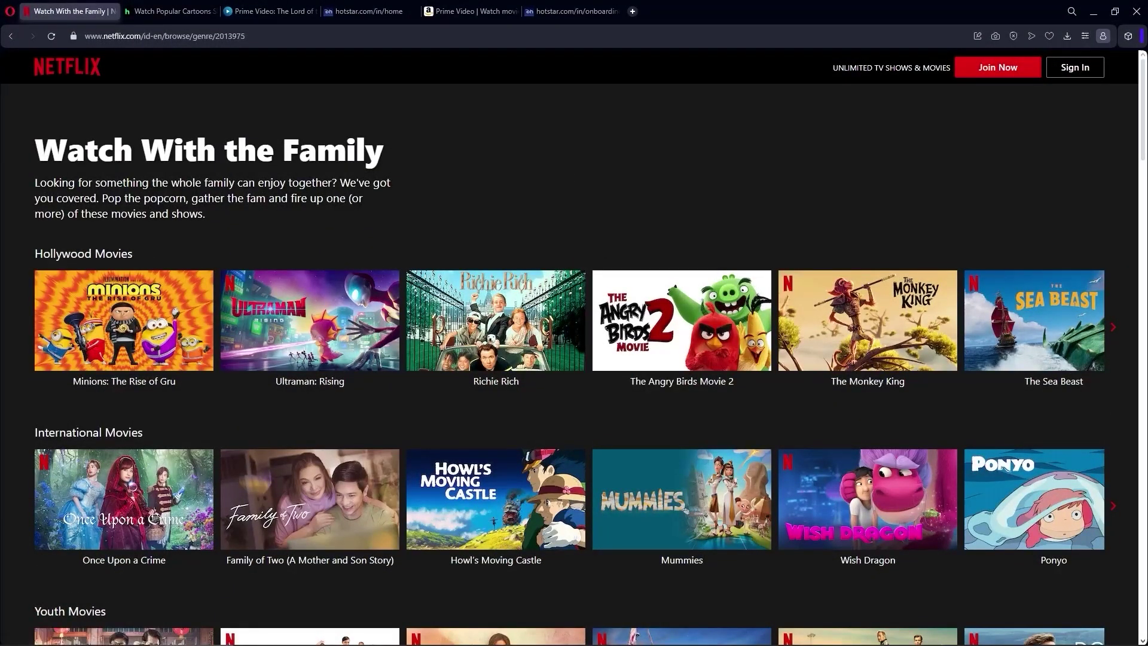
Step: Cycle through the open browser tabs to the Stake.us page, scrolling down each page
key(ctrl+Tab)
key(ctrl+Tab)
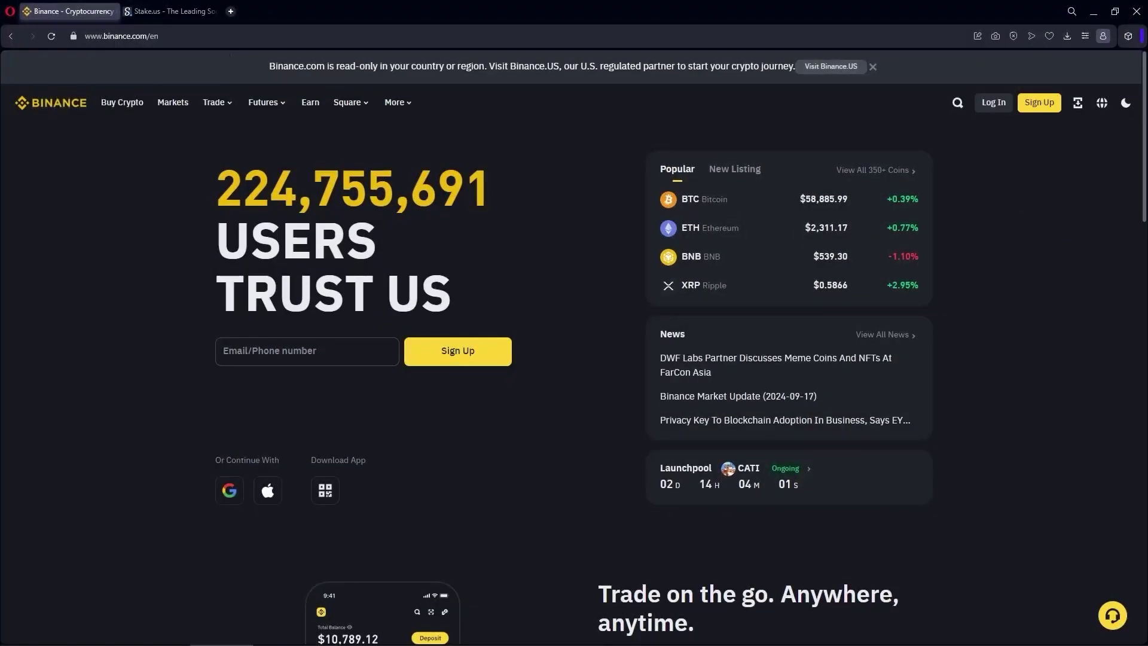
scroll(573, 358, down, 2)
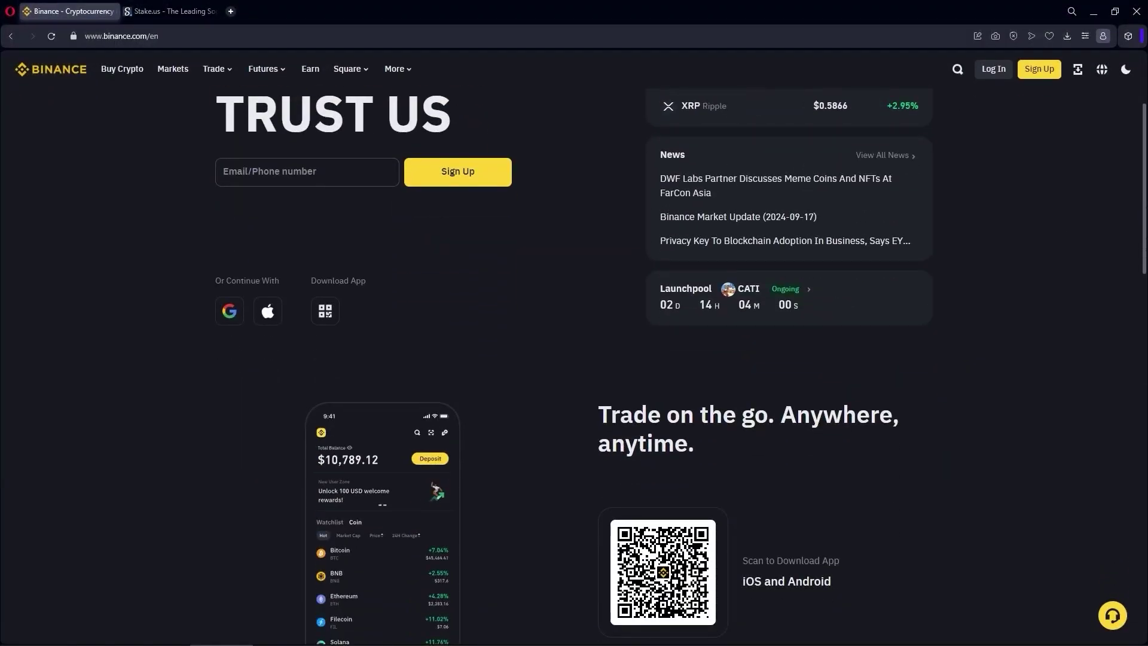
scroll(574, 359, down, 6)
key(ctrl+Tab)
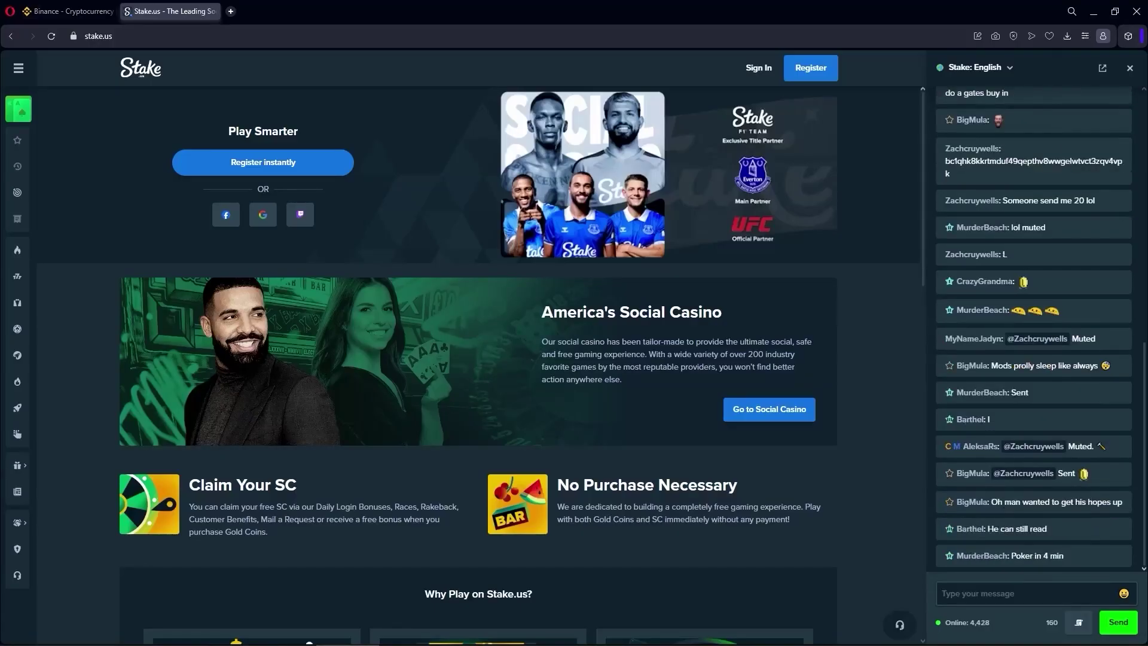
scroll(478, 359, down, 3)
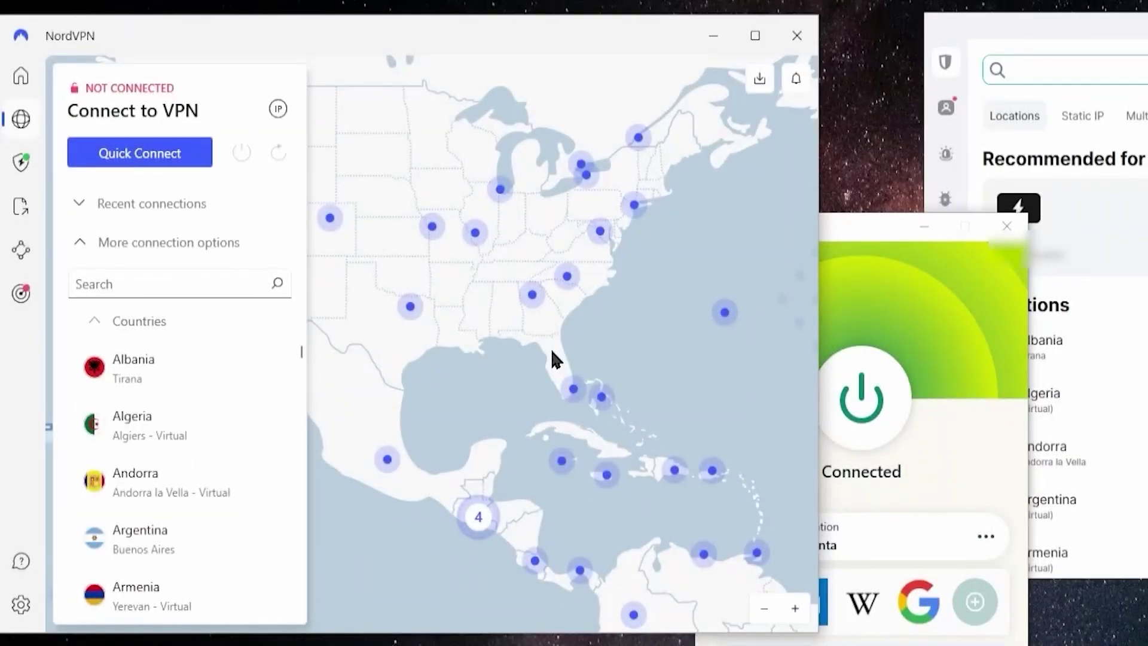
drag(551, 351, 606, 343)
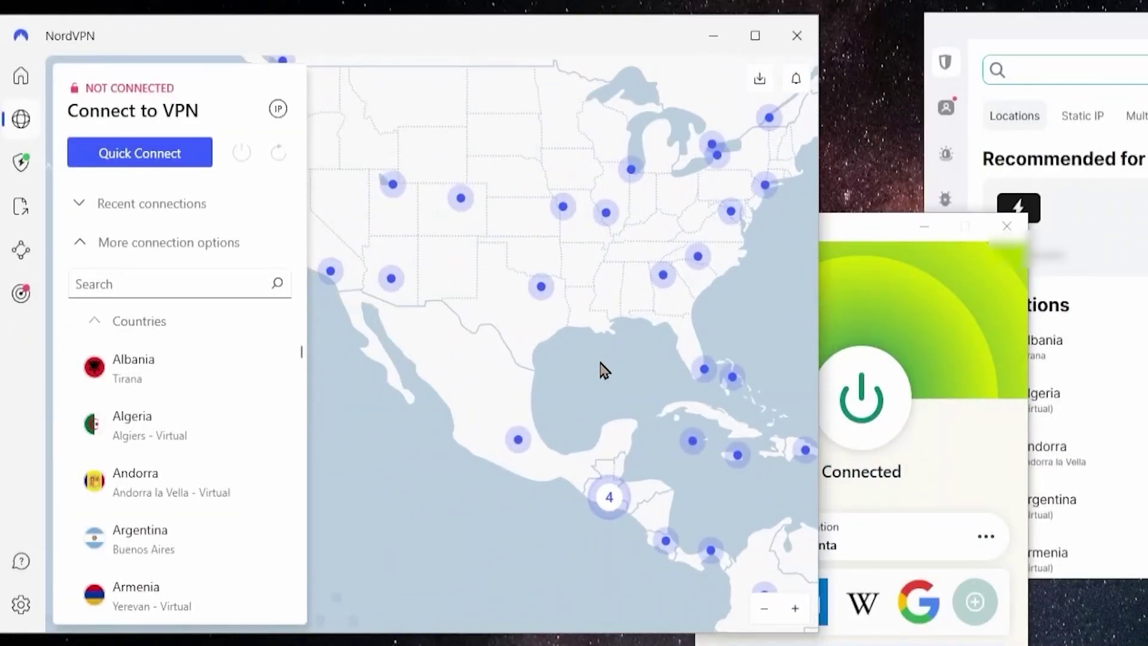
click(852, 239)
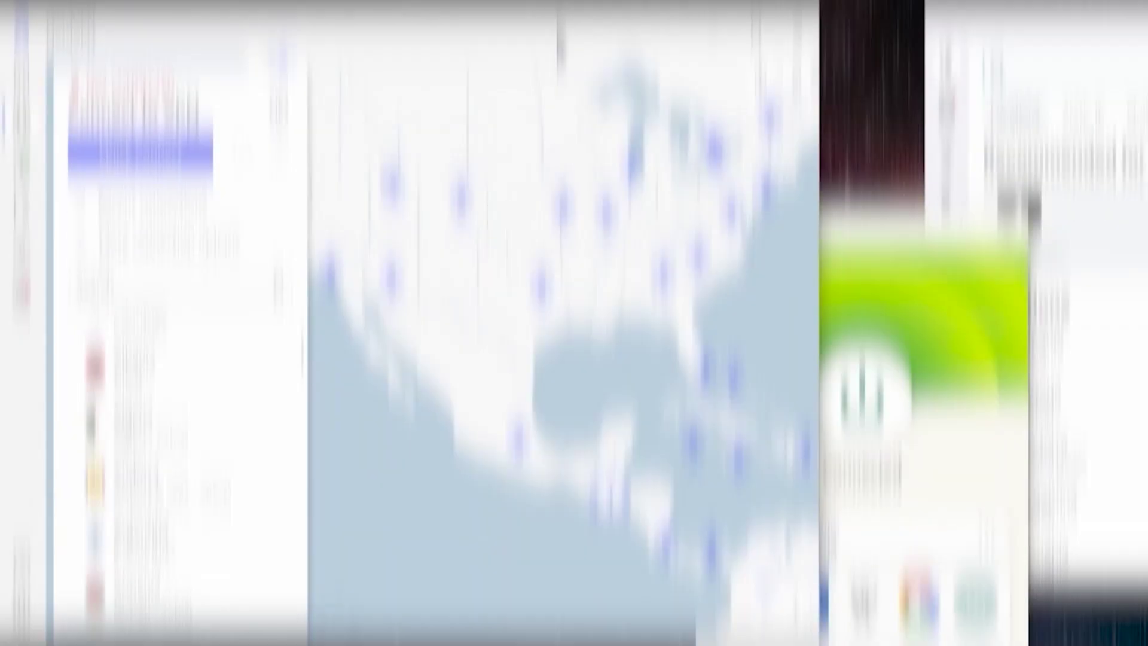
click(399, 323)
drag(399, 322, 355, 297)
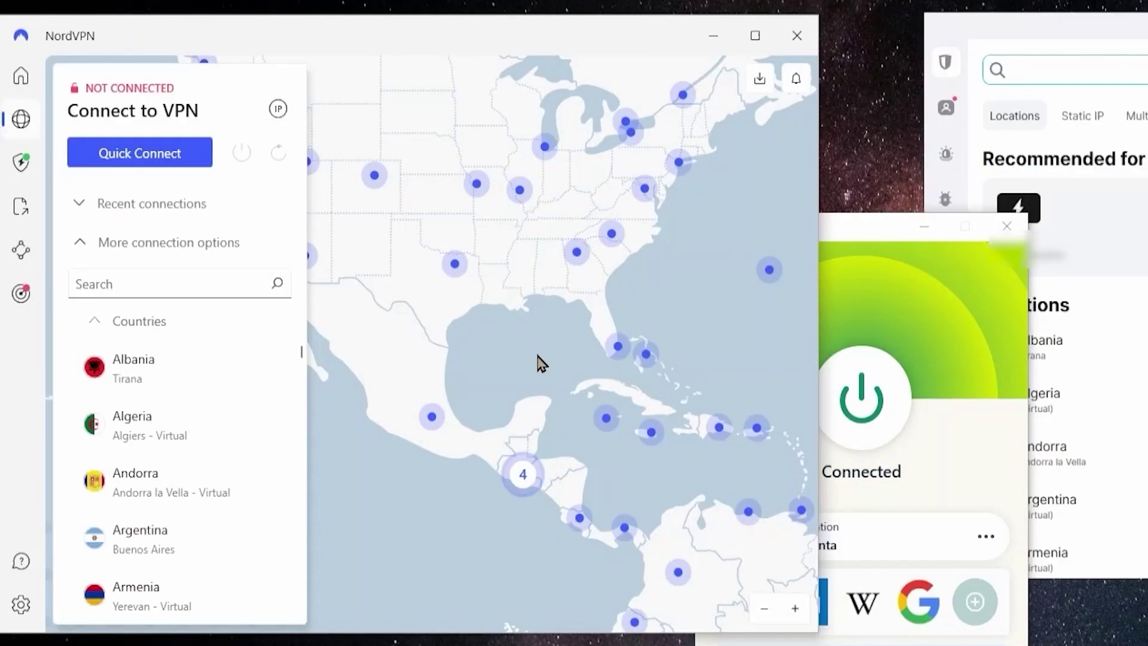
drag(546, 366, 556, 394)
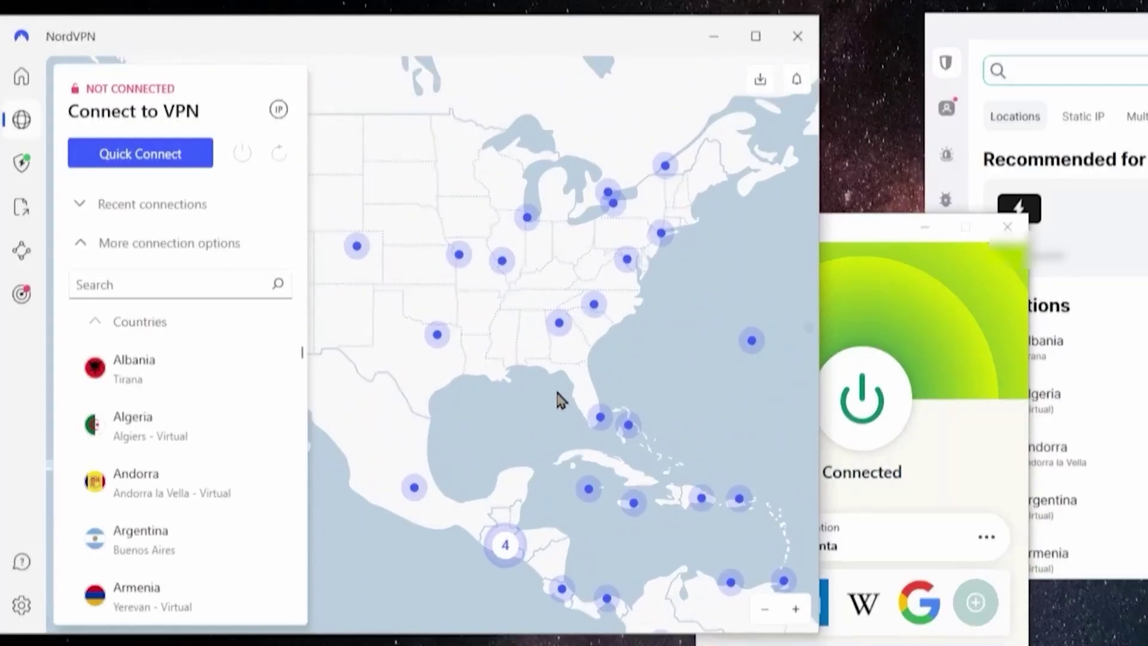
Step: Bring the Surfshark window with its Locations list and Quick-connect panel to the front
click(1010, 18)
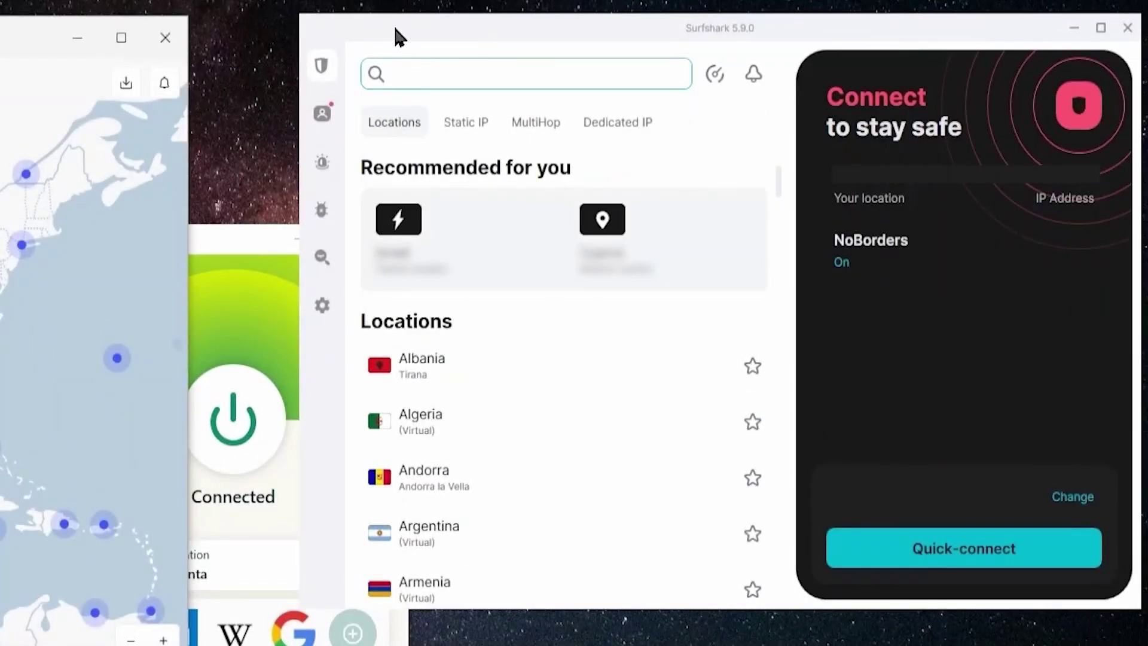